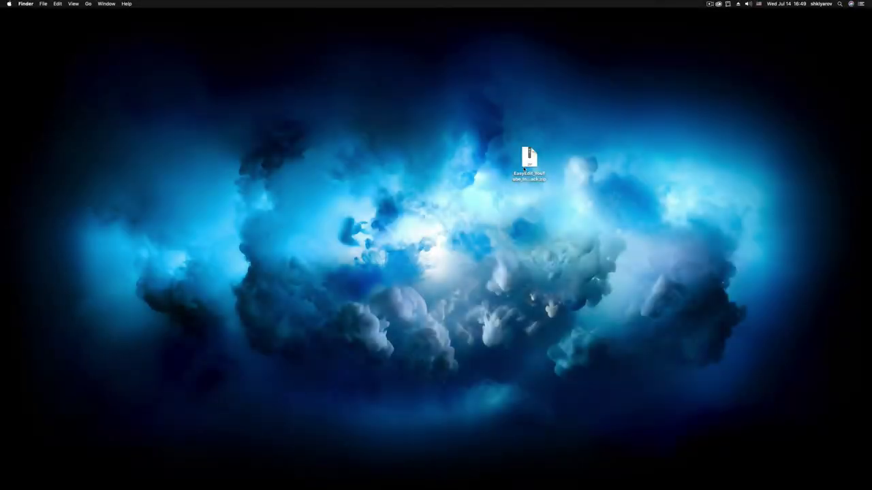
- Extract the EasyEdit pack zip and open Home > Movies > Motion Templates > Titles in Finder
left_click(527, 164)
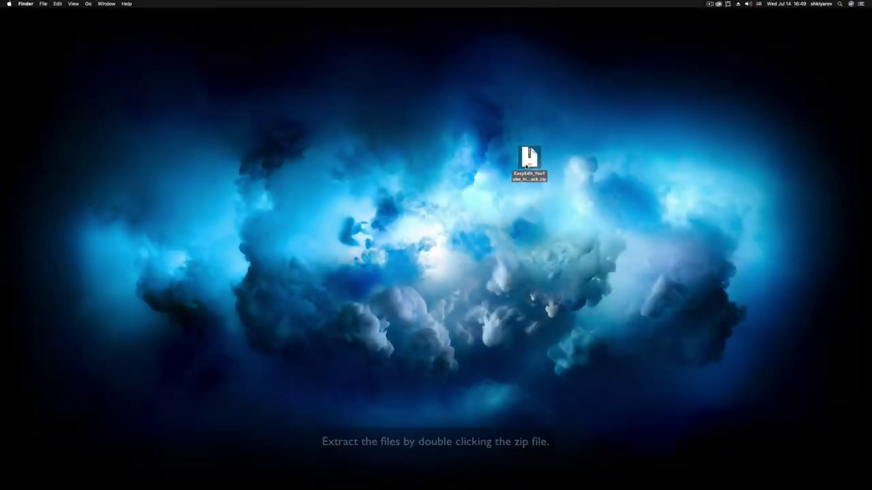
double_click(527, 164)
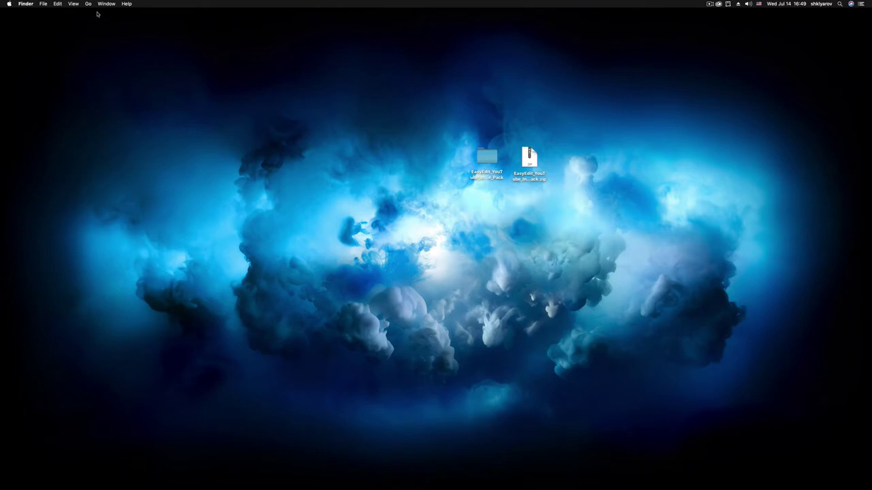
left_click(88, 4)
left_click(119, 64)
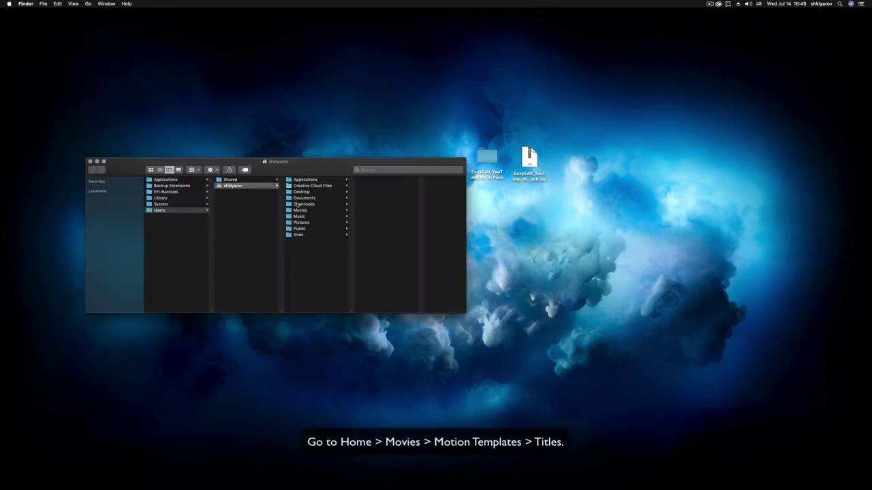
left_click(310, 213)
left_click(380, 198)
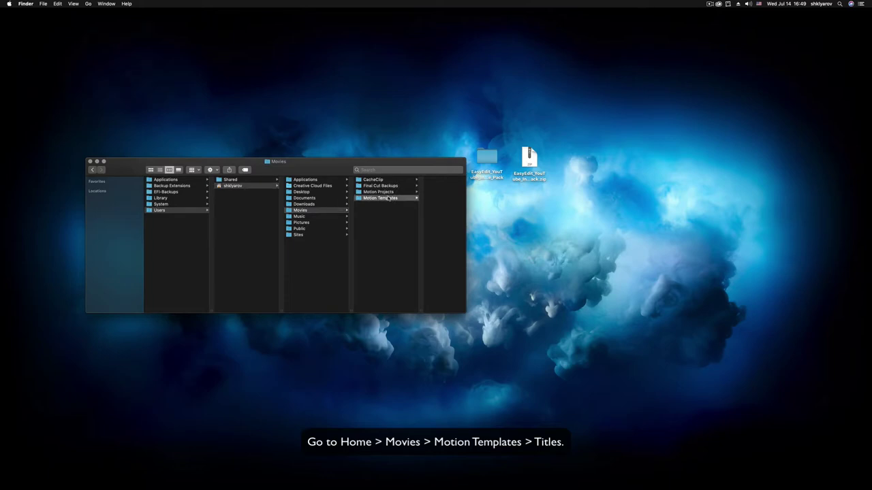
left_click(418, 200)
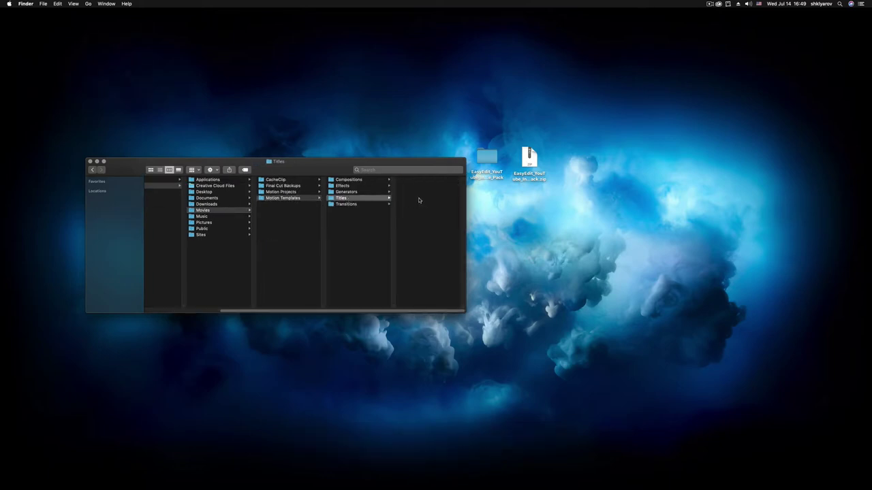
- Copy the pack's 02_For_Final_Cut content folder into the Motion Templates Titles folder
double_click(487, 162)
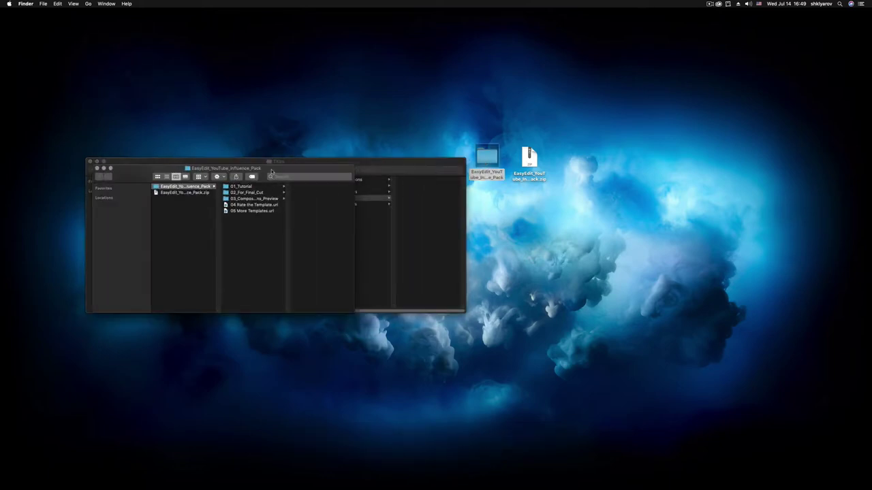
left_click_drag(271, 169, 580, 218)
left_click(560, 238)
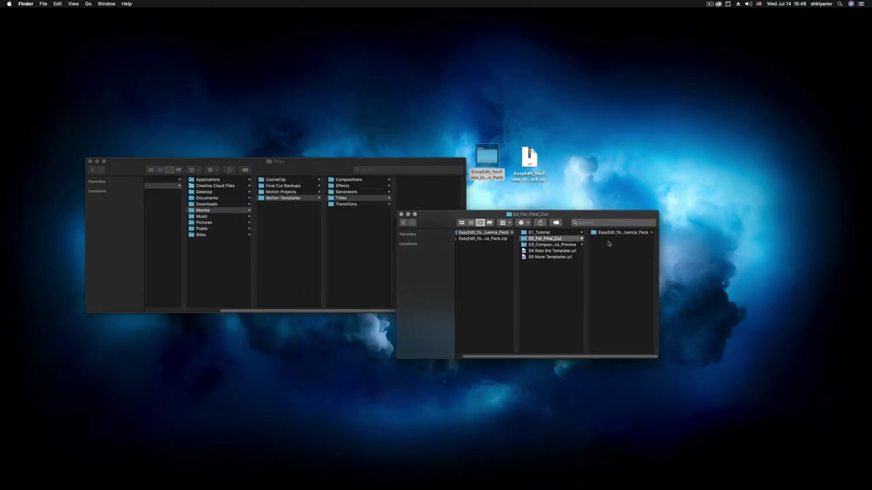
left_click(615, 232)
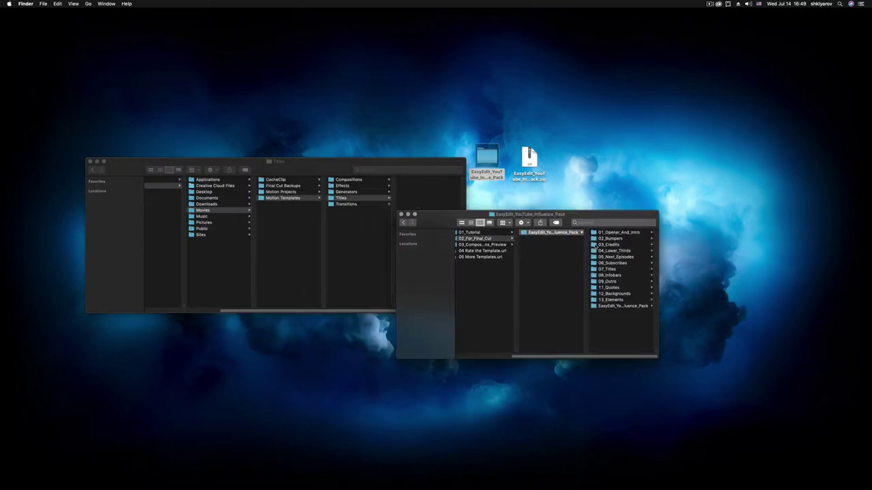
left_click_drag(555, 233, 423, 203)
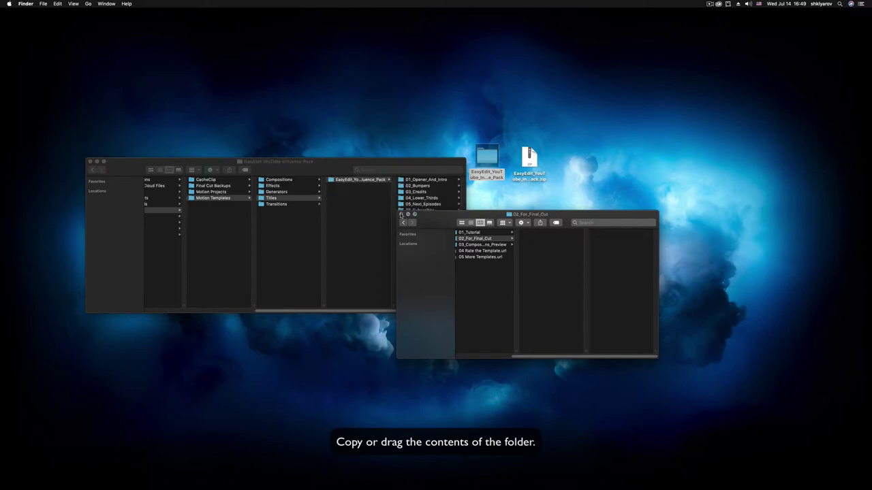
left_click(401, 215)
- Move the pack's transitions folder into Motion Templates Transitions and confirm it holds 10_Transitions
left_click(418, 255)
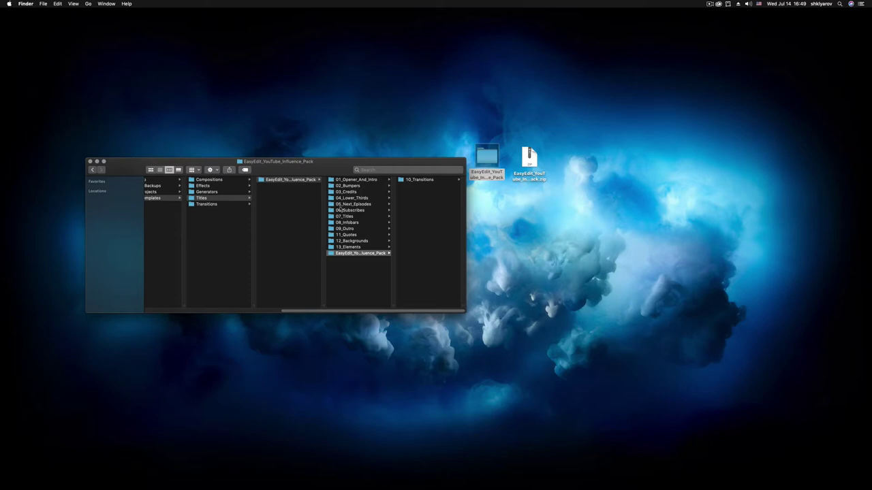
left_click_drag(349, 254, 209, 205)
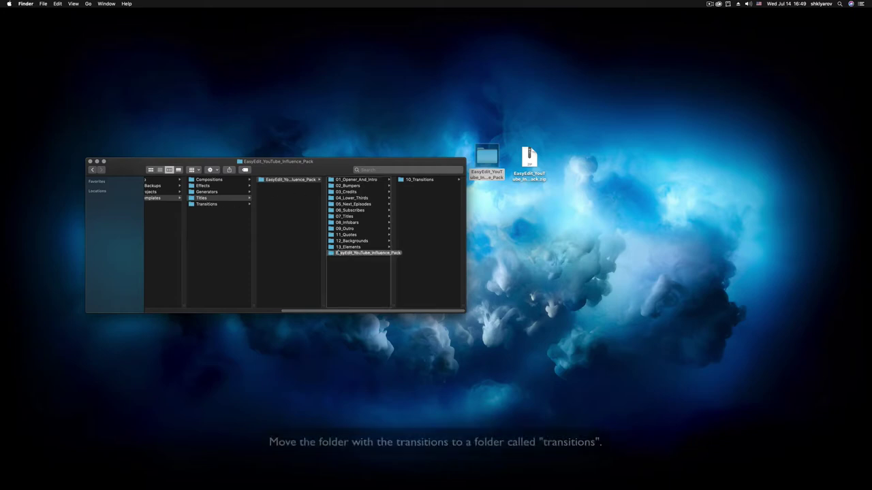
left_click(209, 205)
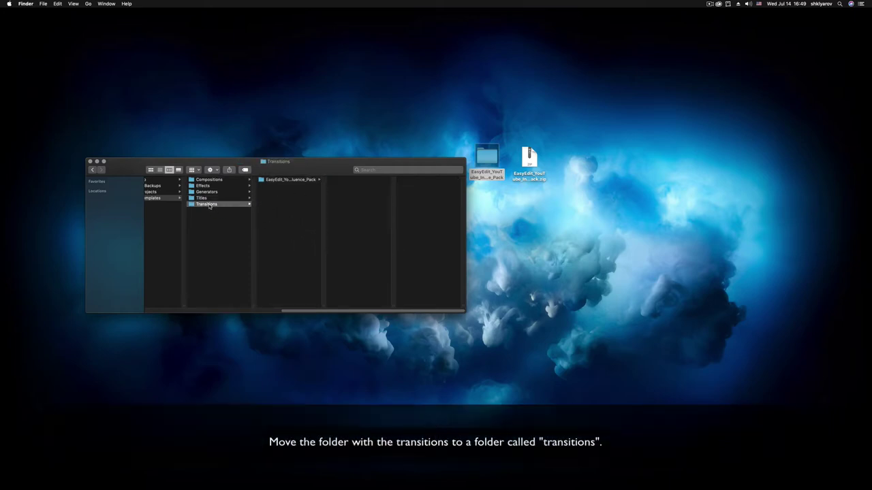
left_click(301, 181)
key("Left")
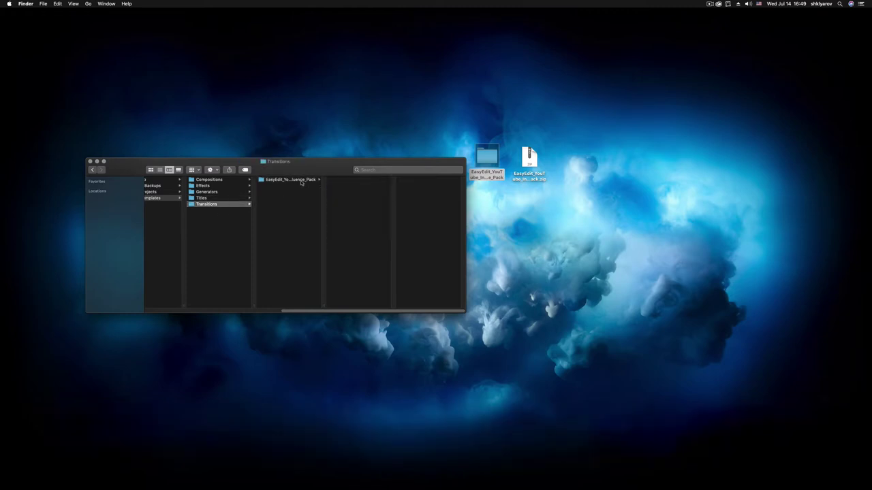
left_click(301, 181)
- Close the Finder window, launch Final Cut Pro and start a new project
left_click(90, 161)
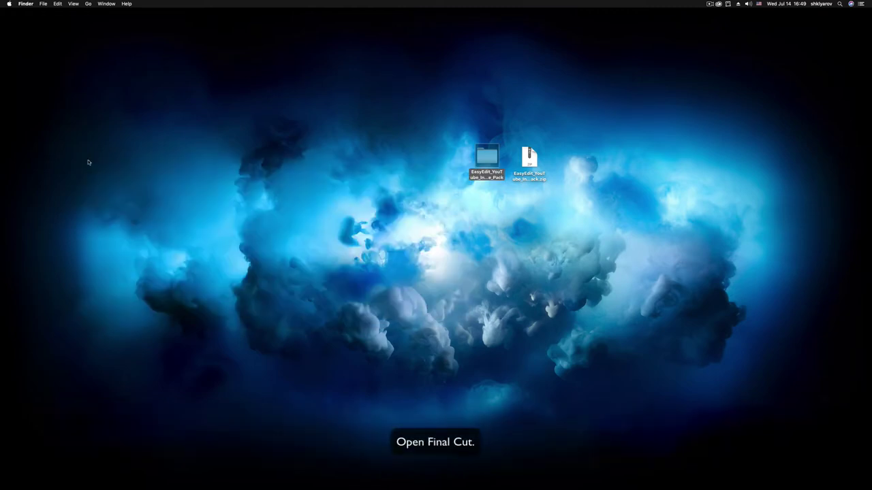
left_click(472, 488)
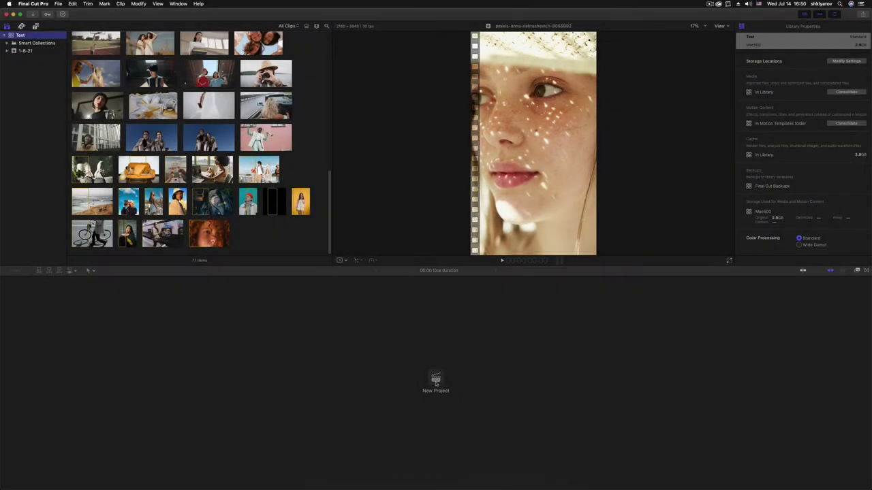
left_click(436, 382)
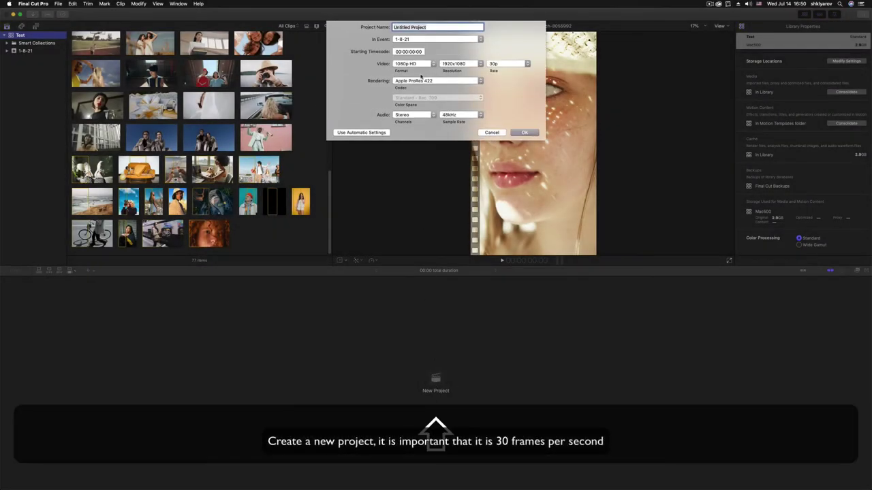
- Create the Test project, keeping the frame rate at 30p
left_click(506, 62)
left_click(498, 65)
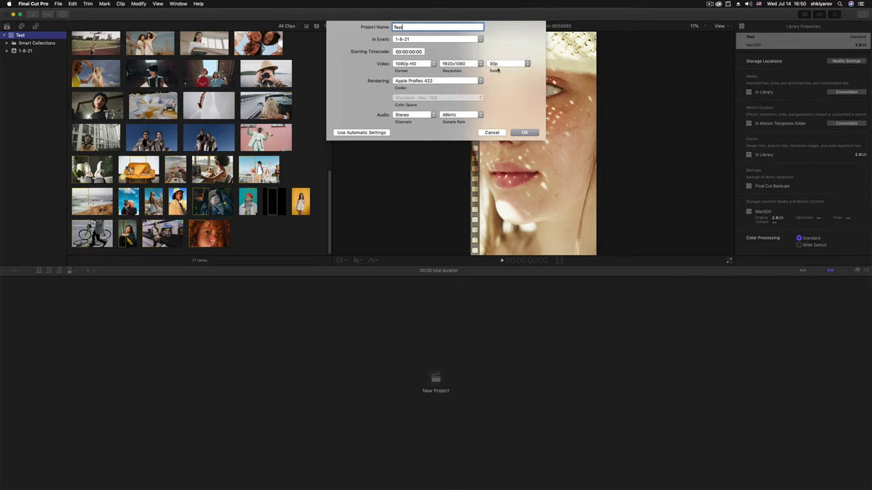
left_click(530, 134)
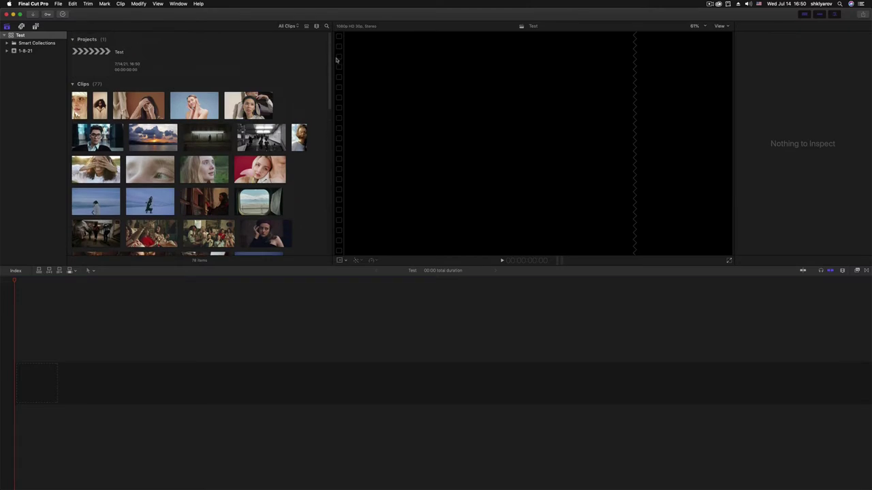
- Place the EasyEdit pack's Lower_Thirds_002 title on the Test timeline
left_click(35, 26)
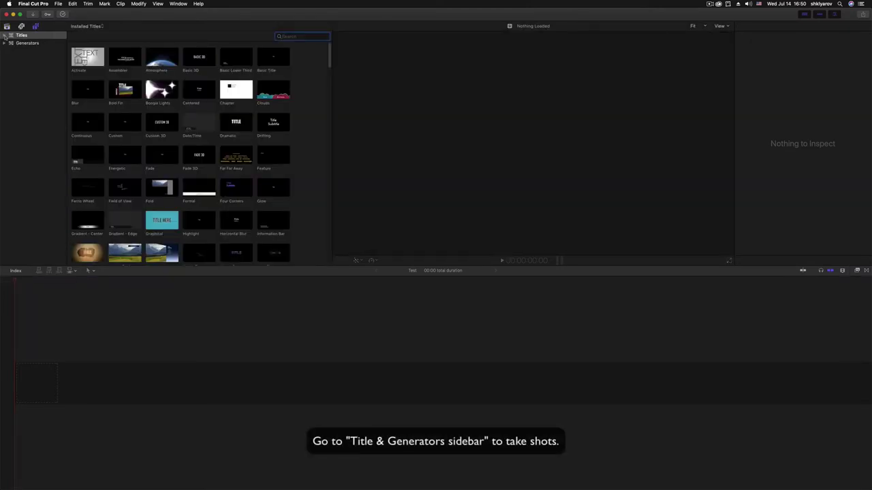
left_click(4, 36)
left_click(41, 82)
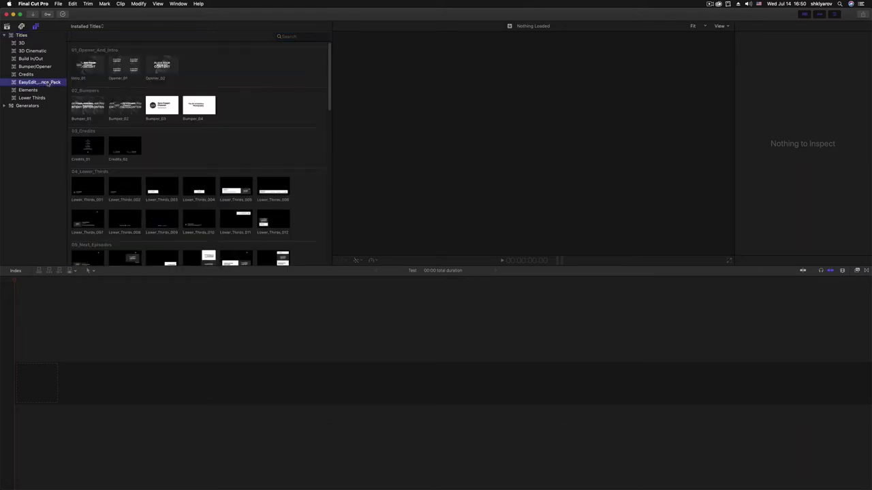
mouse_move(330, 82)
left_mouse_down()
mouse_move(336, 234)
mouse_move(331, 74)
left_mouse_up()
left_click_drag(134, 179, 60, 329)
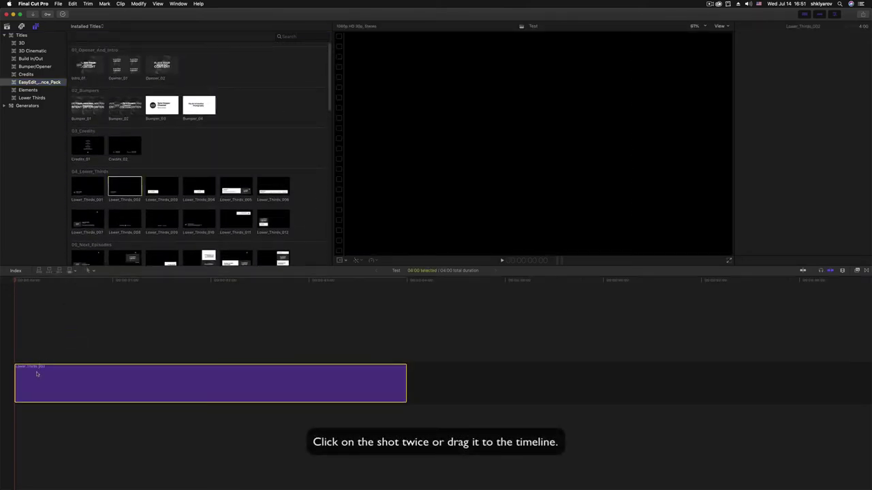
key("BackSpace")
double_click(124, 191)
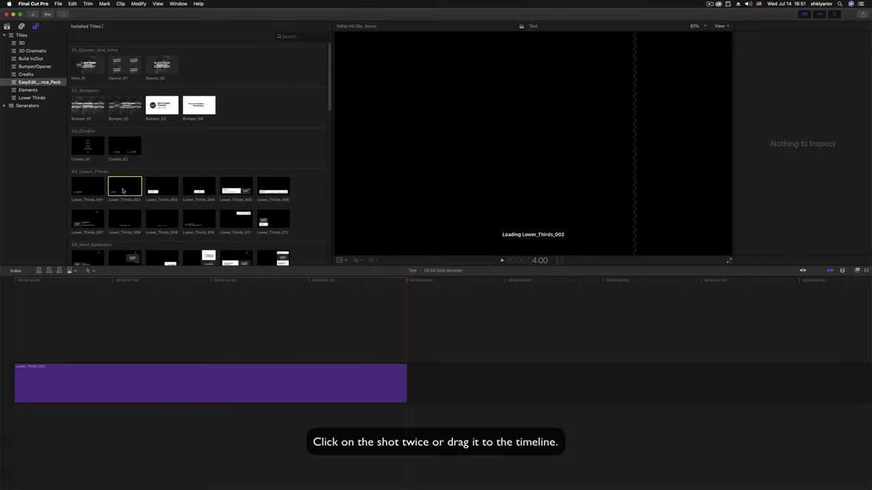
left_click_drag(15, 282, 247, 289)
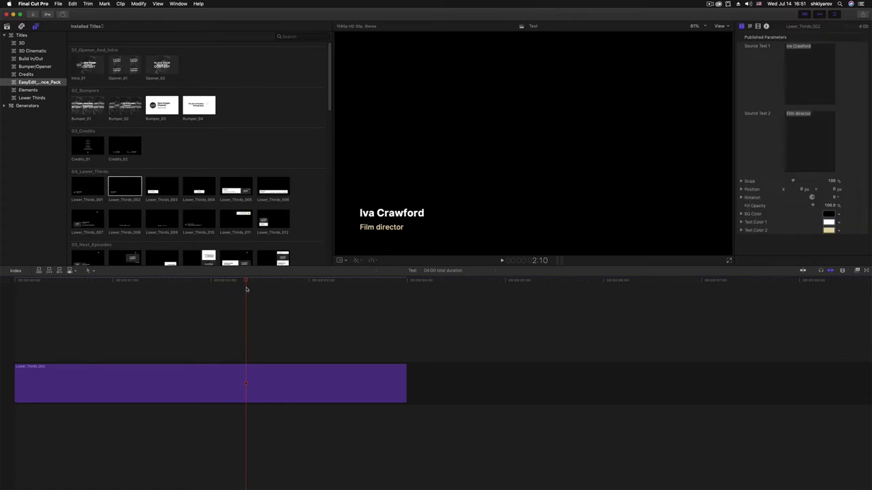
left_click(253, 394)
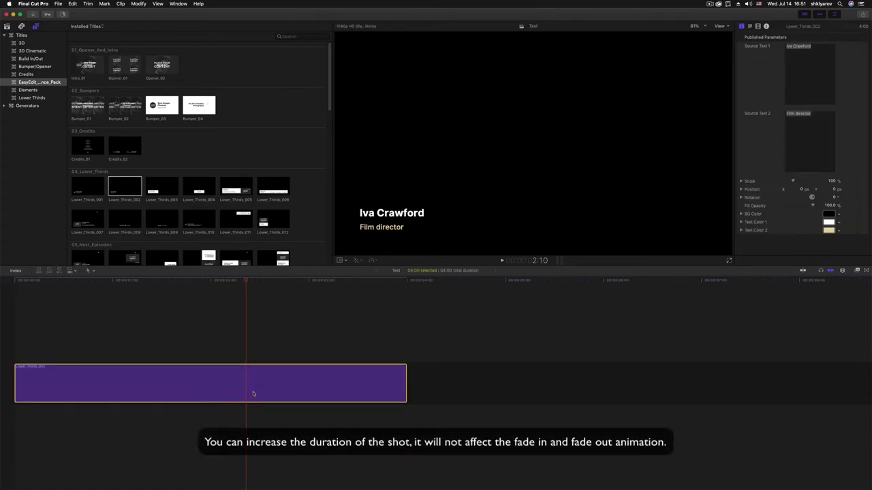
key("super+minus")
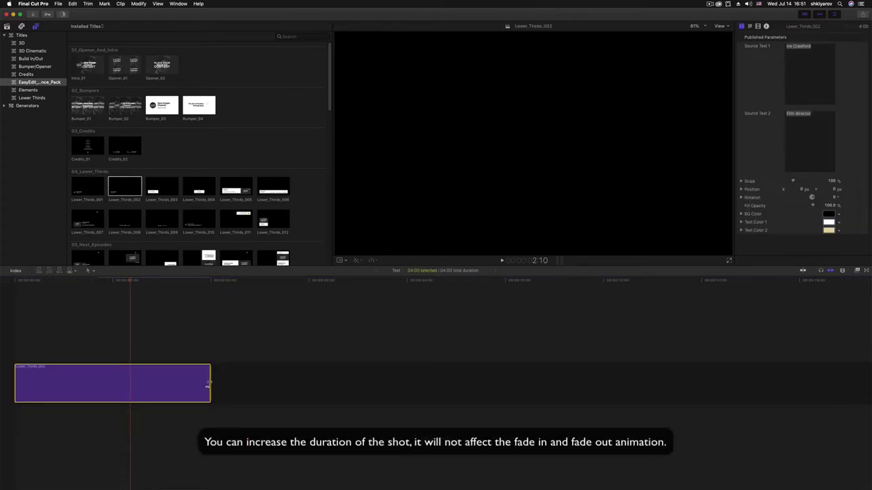
left_click_drag(210, 382, 430, 382)
mouse_move(136, 280)
left_mouse_down()
mouse_move(72, 288)
mouse_move(361, 302)
left_mouse_up()
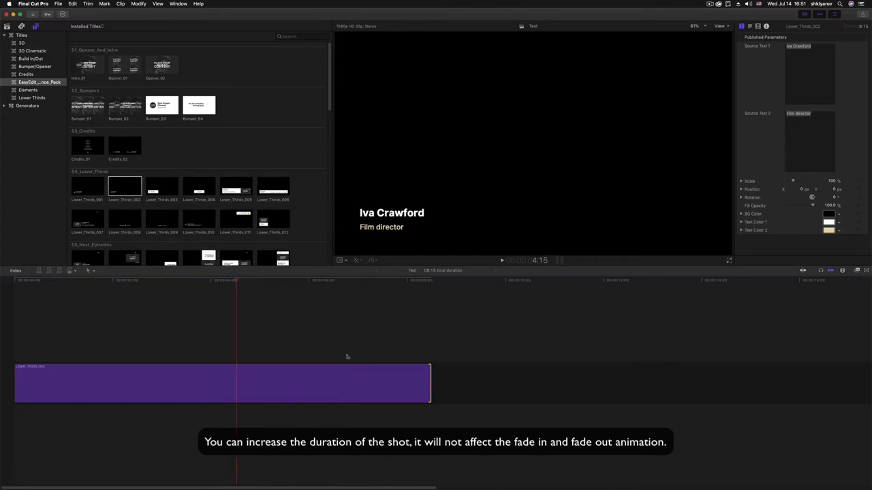
left_click_drag(429, 383, 628, 383)
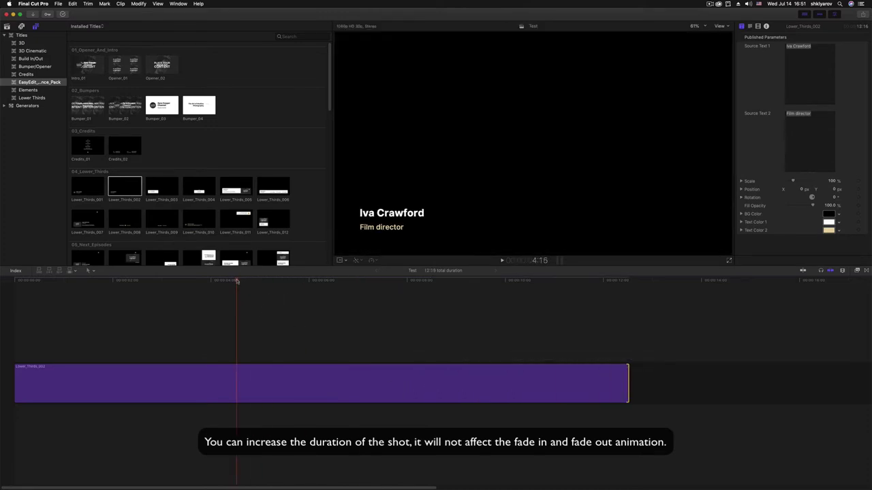
mouse_move(216, 281)
left_mouse_down()
mouse_move(131, 283)
mouse_move(585, 309)
left_mouse_up()
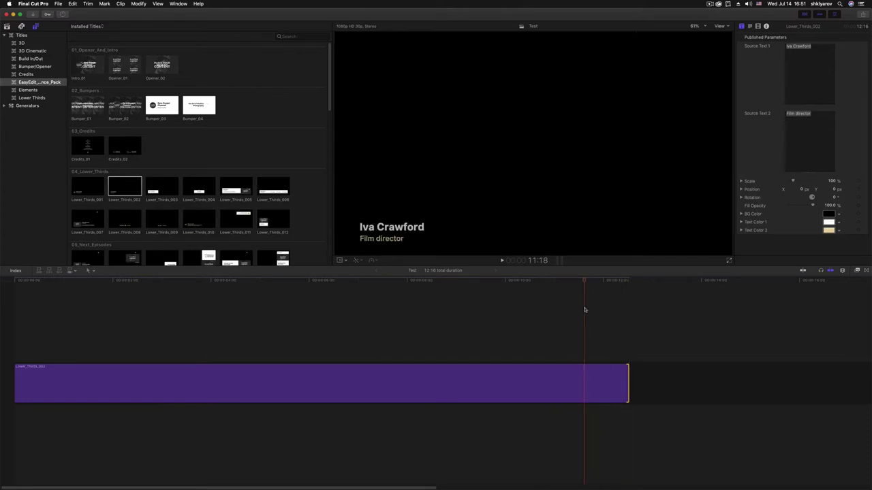
key("super+z")
key("super+z")
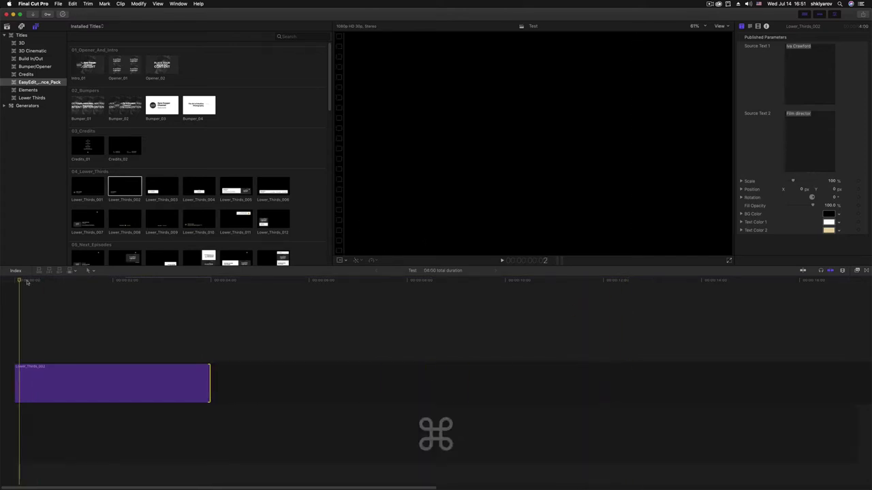
left_click_drag(41, 280, 129, 281)
left_click(143, 378)
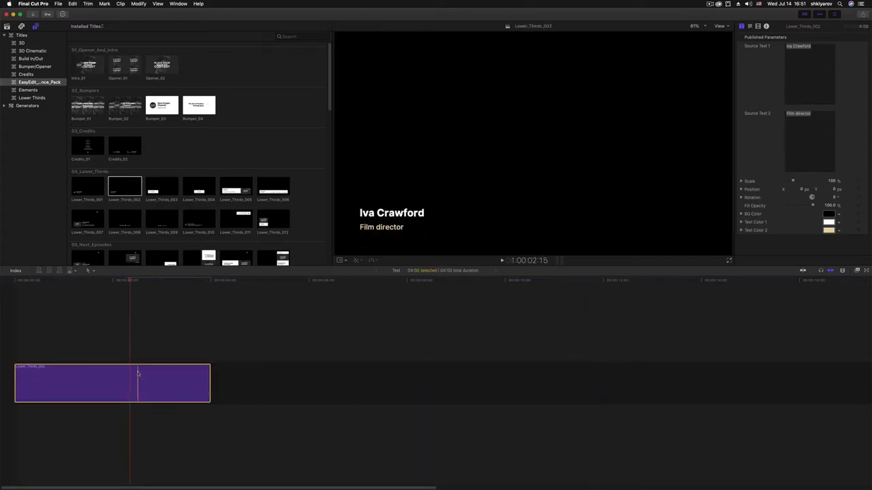
- Change the lower third's headline to 'Your Text' and set it in Inter Bold
left_click(376, 215)
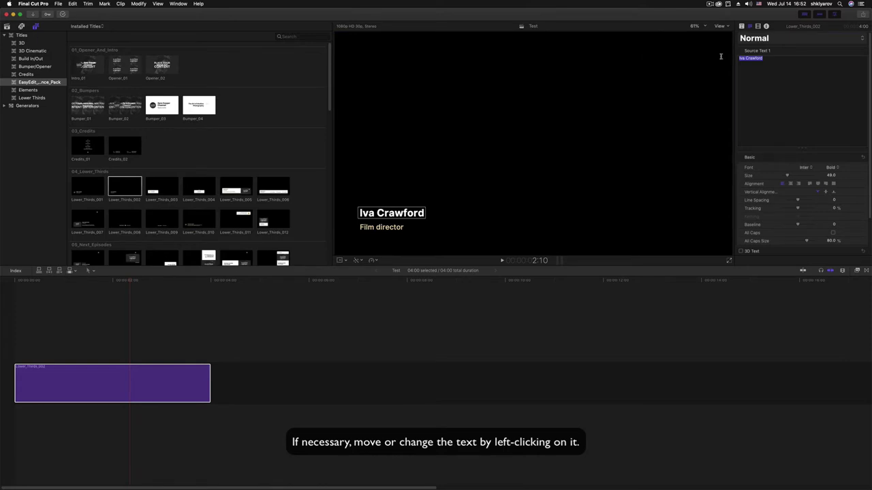
type("Yo")
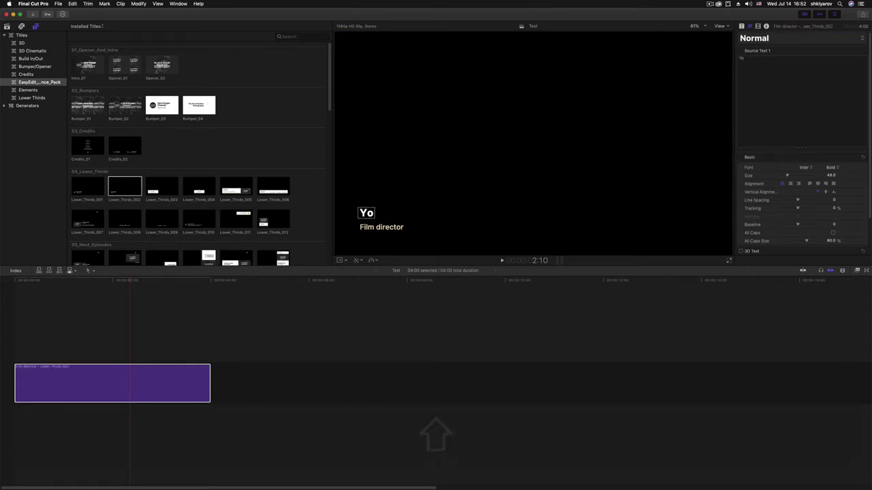
type("ur Text")
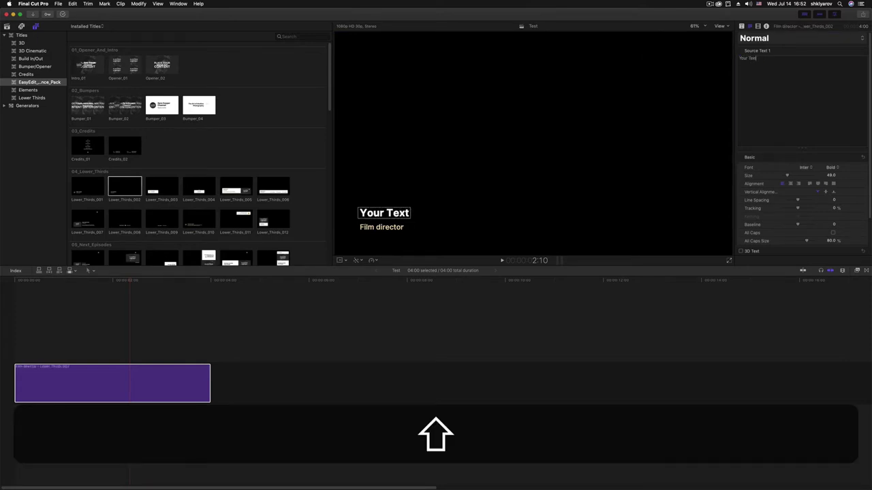
left_click(804, 167)
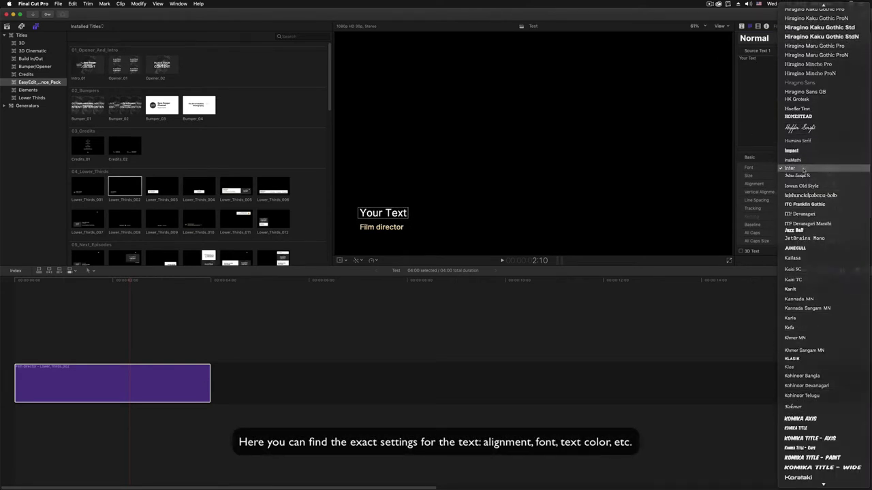
left_click(817, 168)
left_click(830, 169)
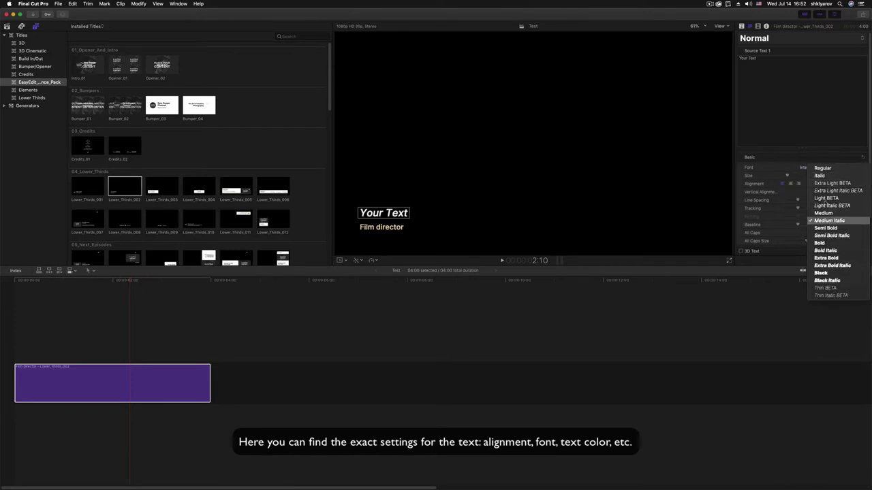
left_click(827, 169)
left_click(827, 169)
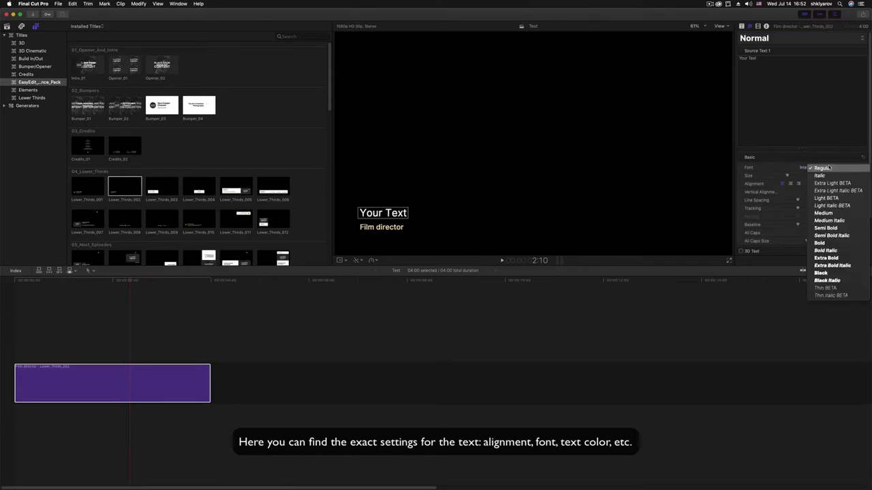
left_click(829, 243)
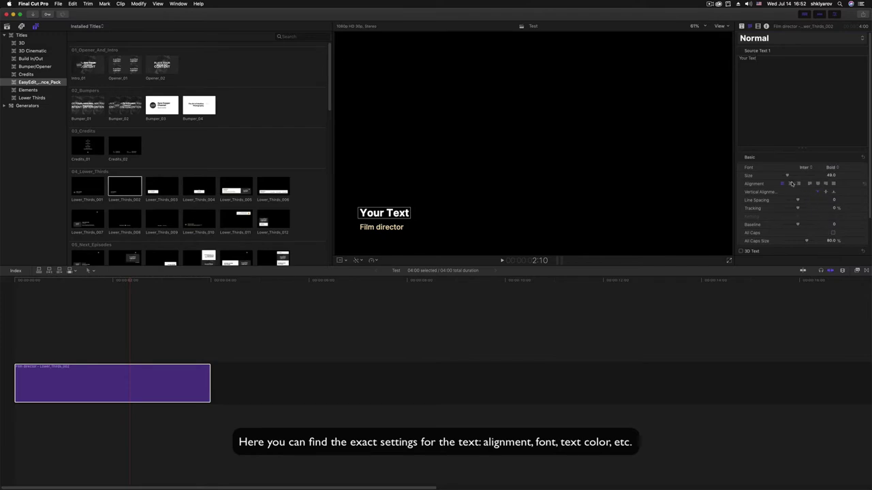
scroll(844, 191, "down", 3)
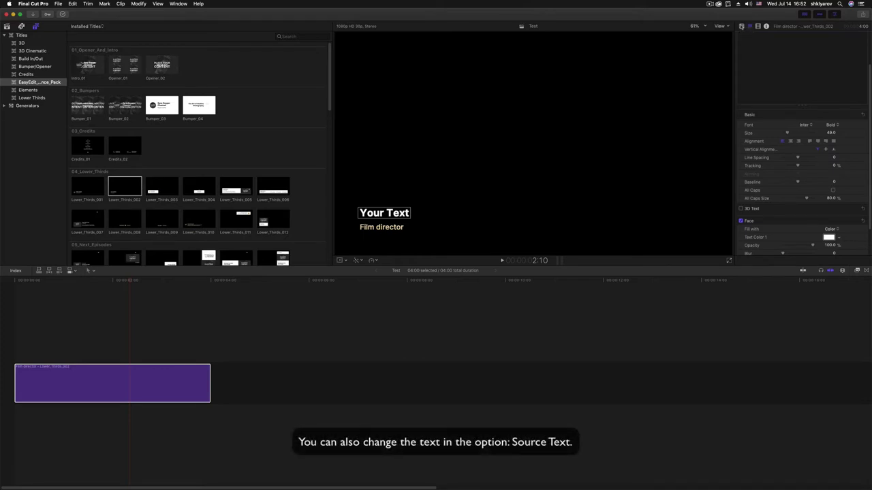
- Enter 'Your text here' as the lower third's second line in Source Text 2
left_click(742, 25)
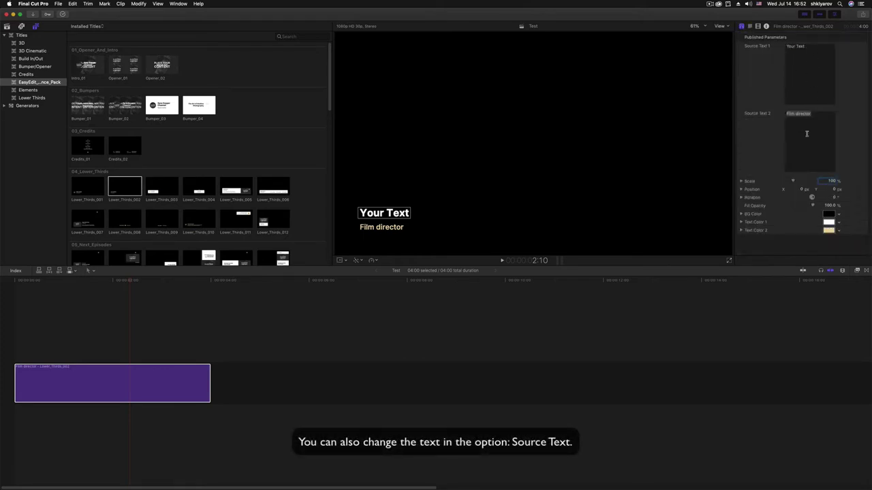
type("you")
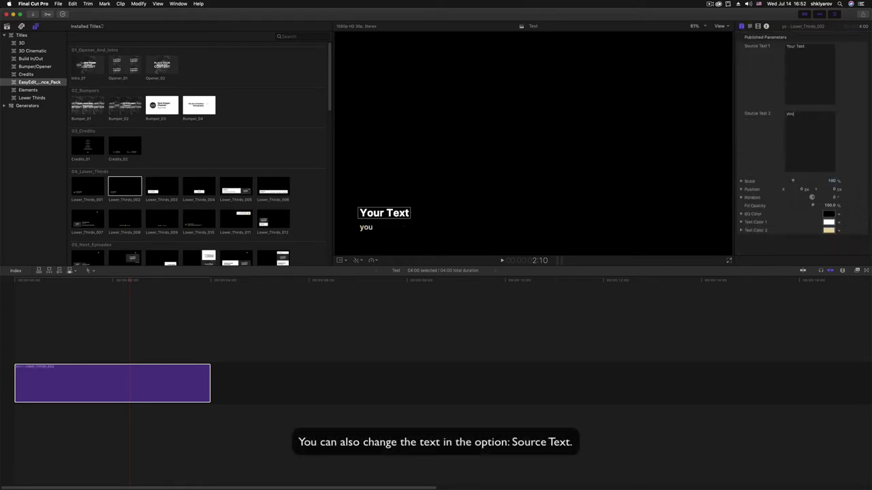
type("Your text here")
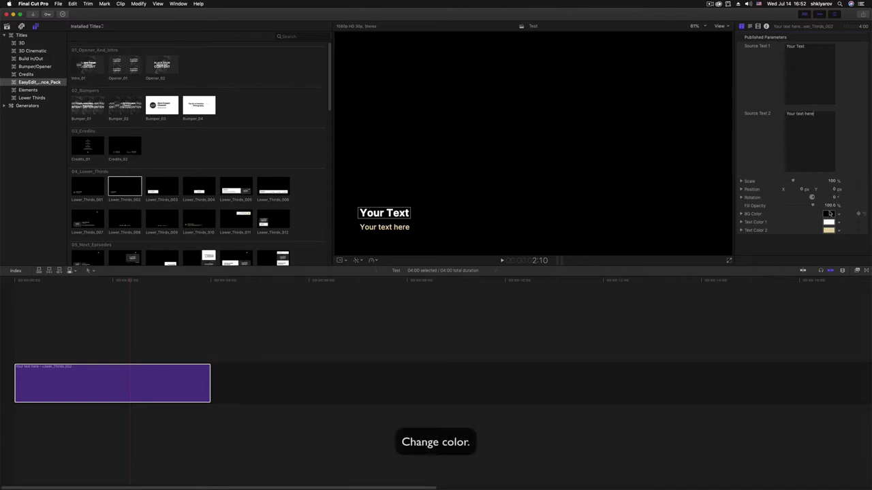
- Set the lower third's background colour to a tan pencil colour
left_click(829, 214)
left_click(616, 259)
left_click(593, 251)
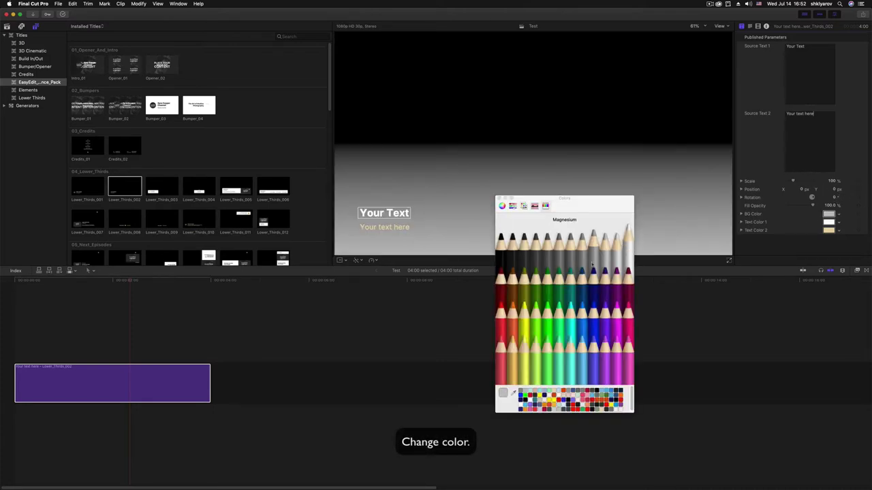
left_click(559, 252)
left_click(512, 249)
left_click(546, 307)
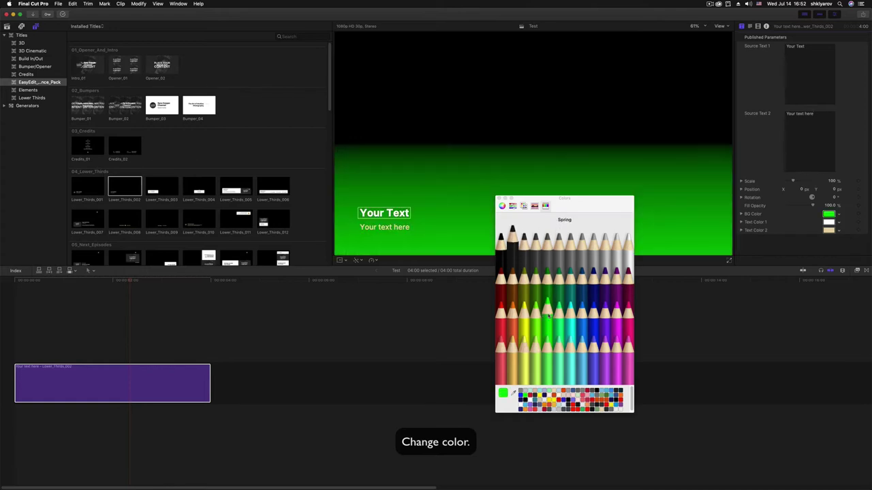
left_click(512, 274)
left_click(593, 341)
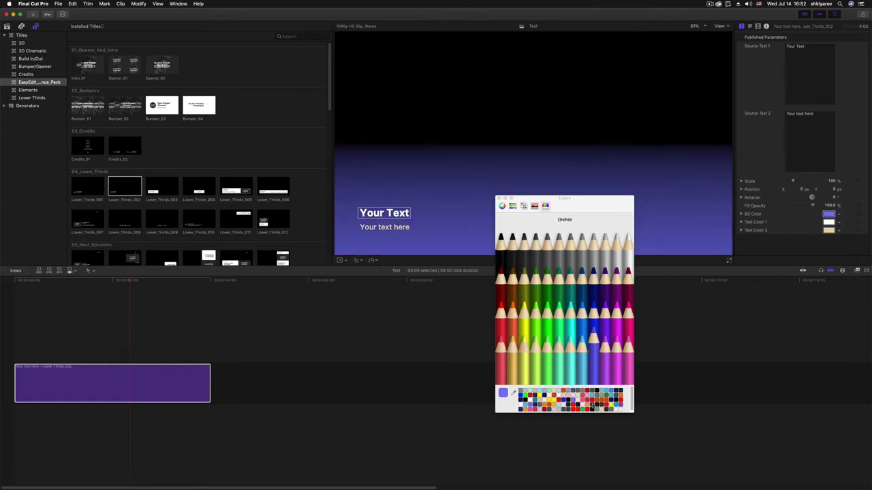
scroll(616, 395, "down", 2)
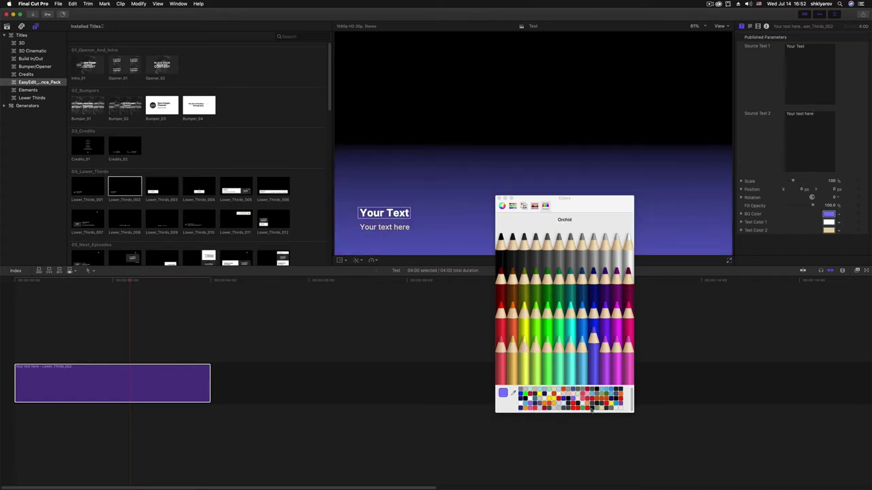
left_click(603, 408)
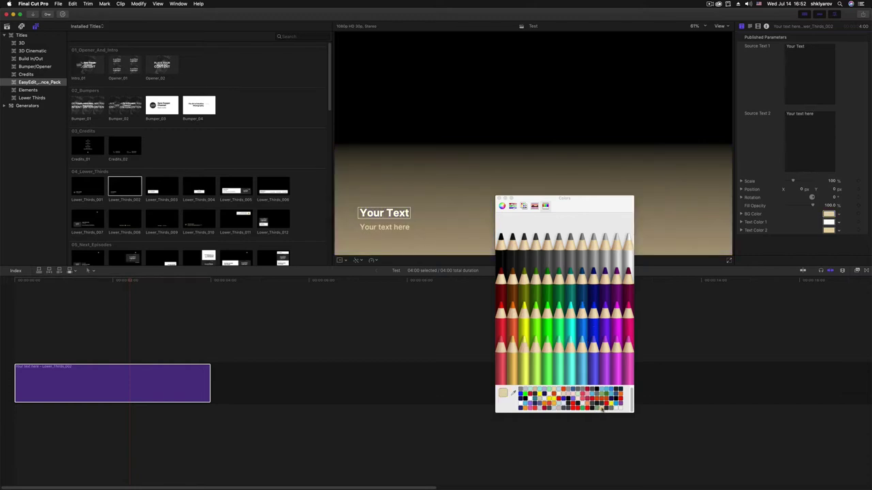
left_click(498, 198)
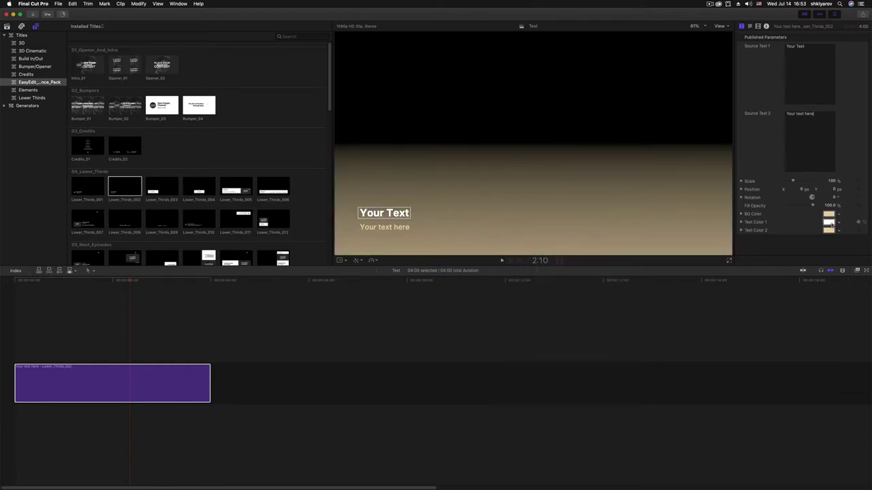
- Make the headline Licorice black, the subtitle Snow white, and fade the fill opacity to 0%
left_click(830, 223)
left_click(506, 256)
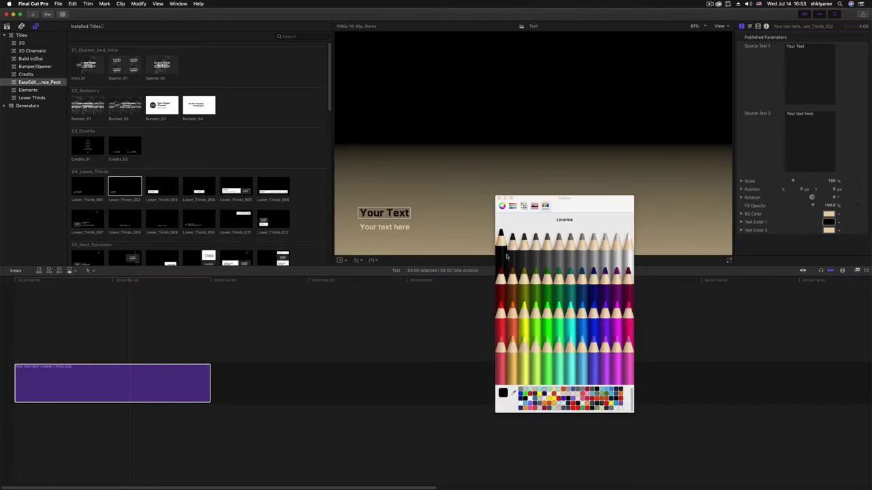
left_click(829, 230)
left_click(627, 249)
left_click(498, 198)
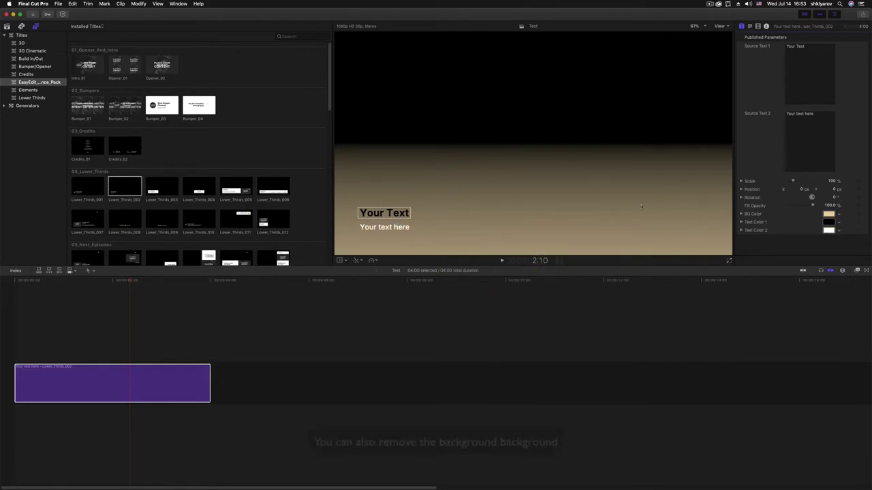
left_click_drag(811, 206, 769, 206)
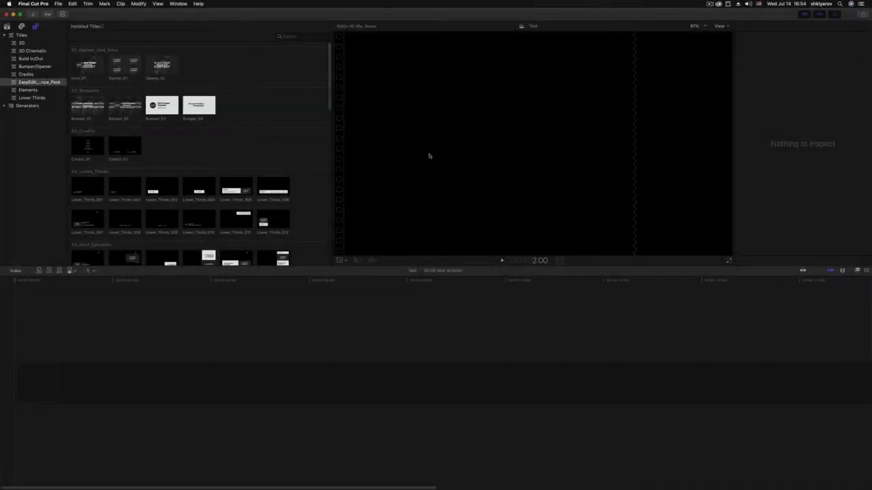
- Add the Opener_01 title to the timeline and play it from the start
left_click(119, 71)
double_click(119, 71)
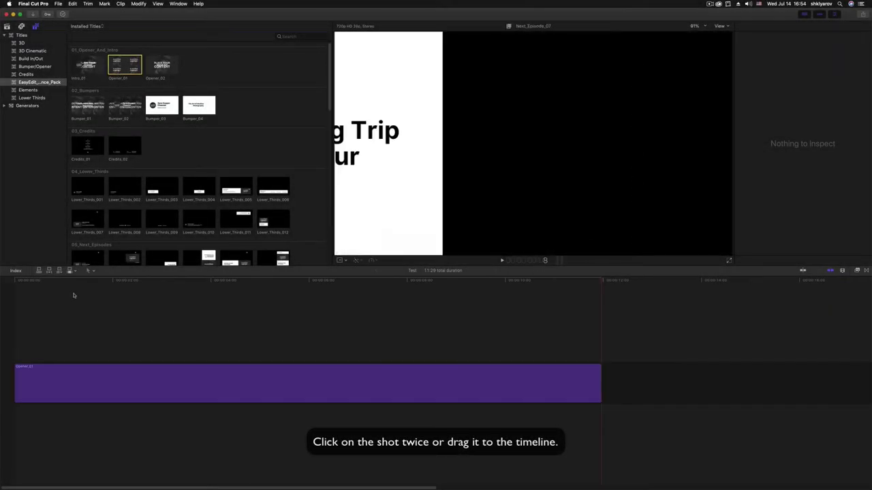
left_click(15, 280)
key("space")
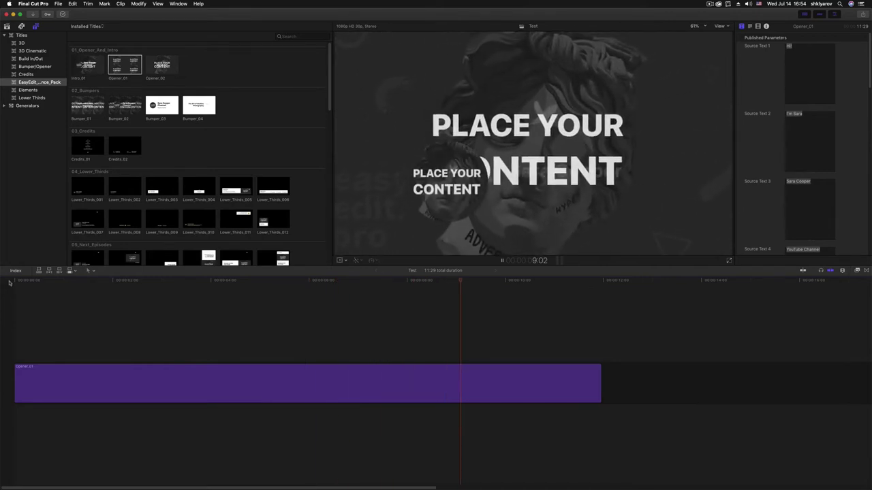
key("space")
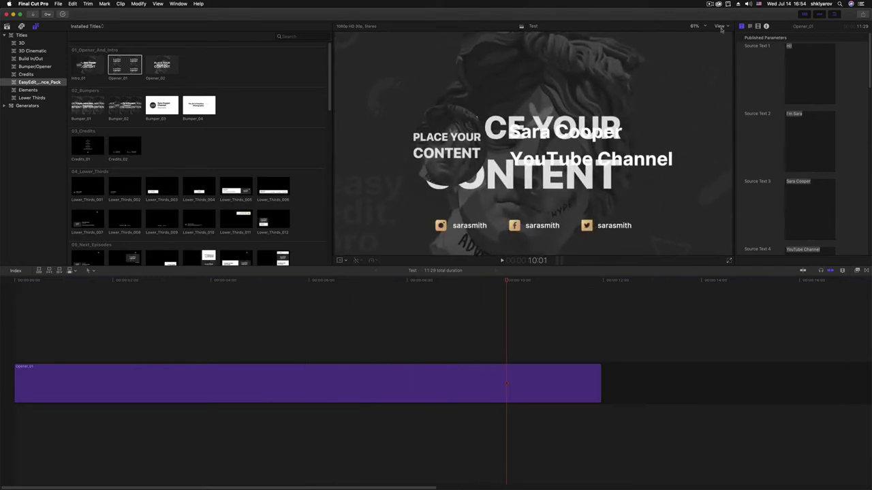
- Set the viewer zoom to 50% and select the Opener_01 clip near its start
left_click(695, 26)
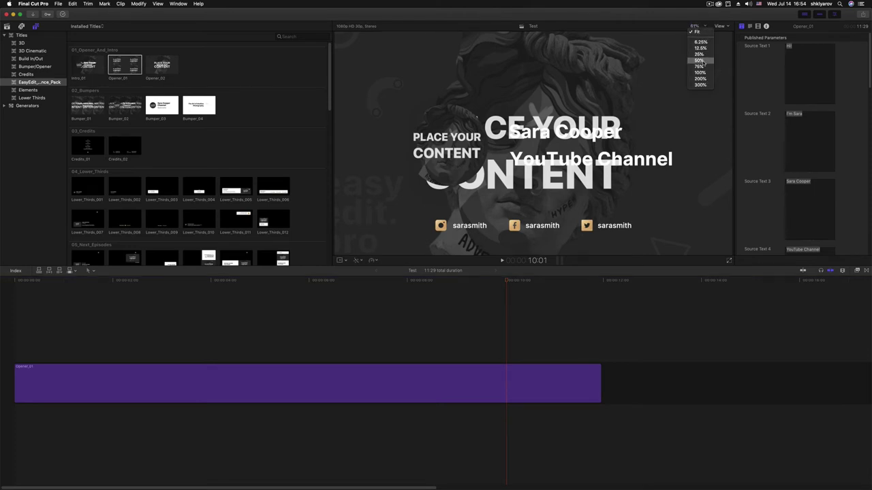
left_click(703, 61)
left_click_drag(64, 284, 63, 288)
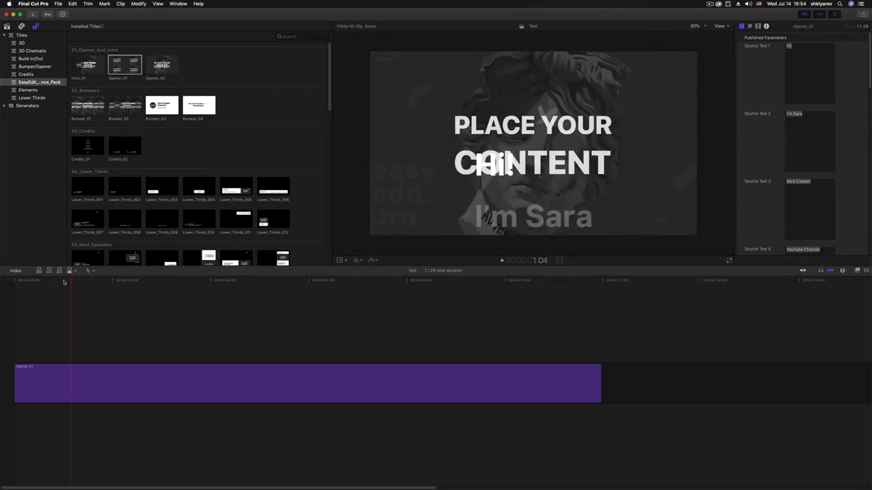
left_click(64, 388)
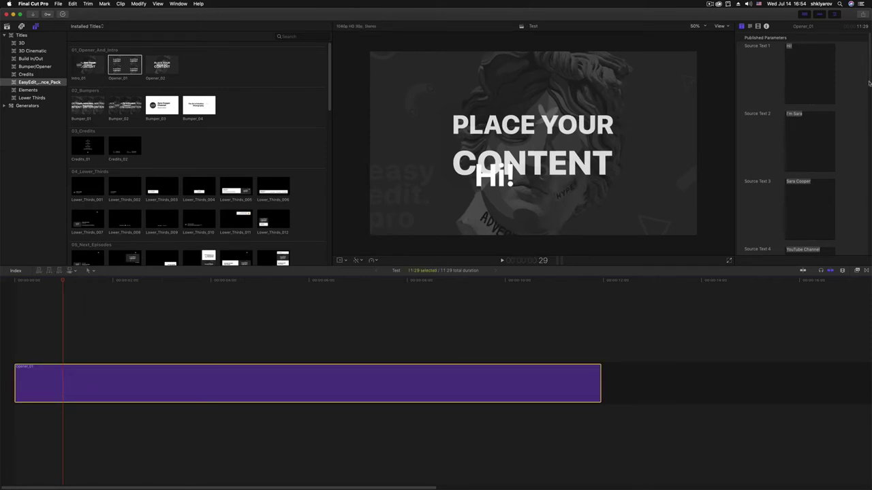
- Fill an Opener_01 drop zone with the tunnel running clip from the Test library
left_click_drag(868, 83, 863, 222)
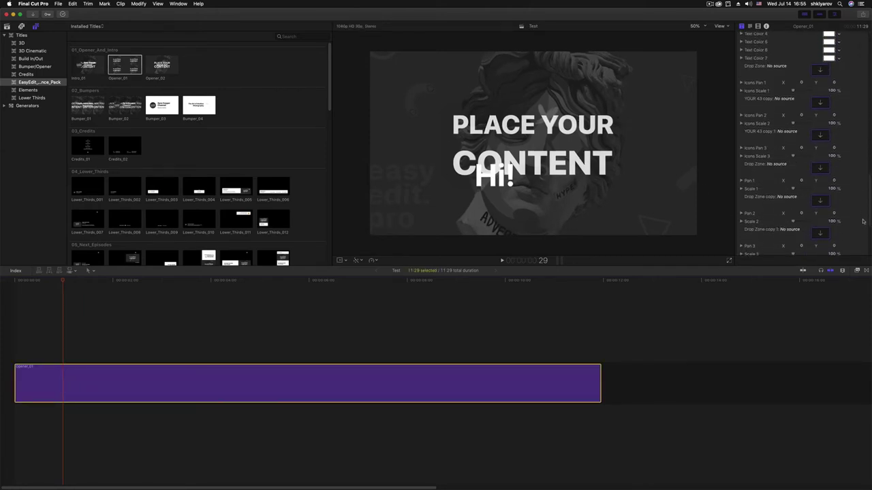
scroll(863, 222, "up", 1)
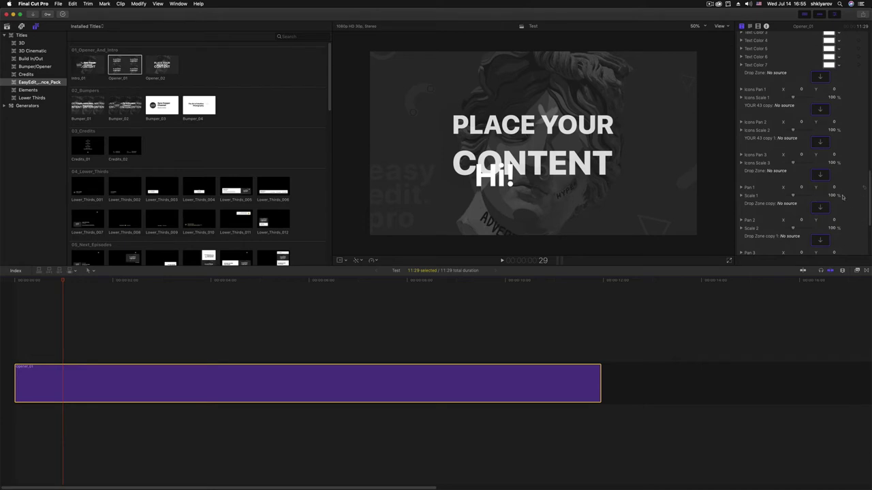
scroll(851, 200, "down", 2)
left_click(821, 145)
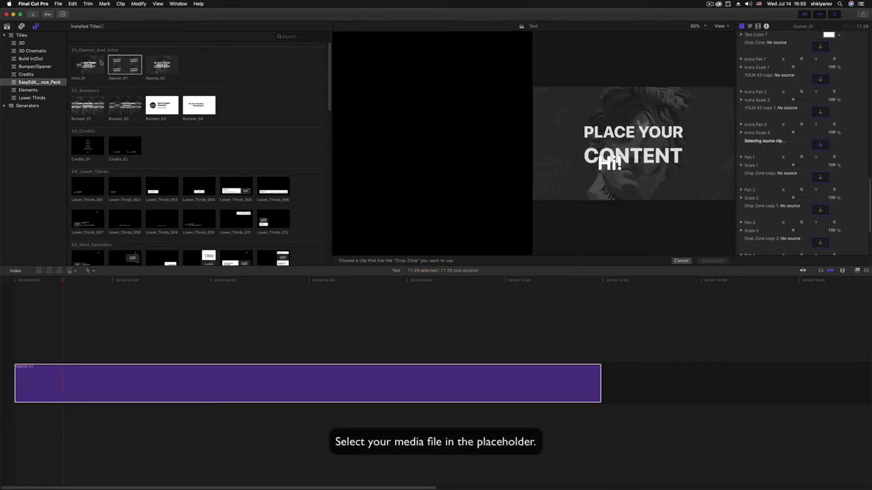
left_click(7, 26)
scroll(120, 169, "down", 3)
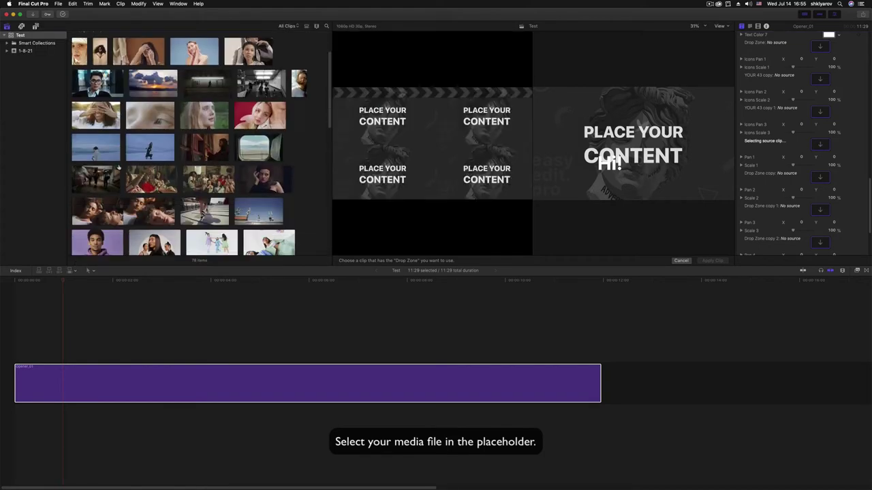
left_click(73, 169)
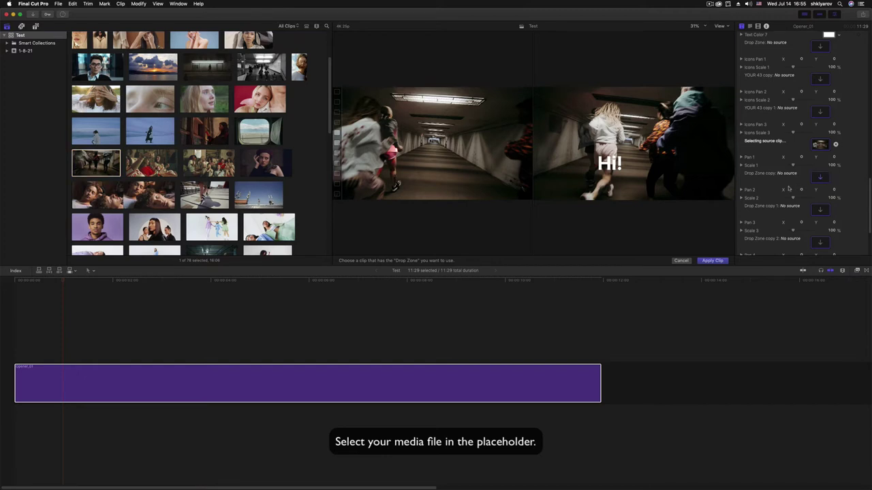
left_click(708, 261)
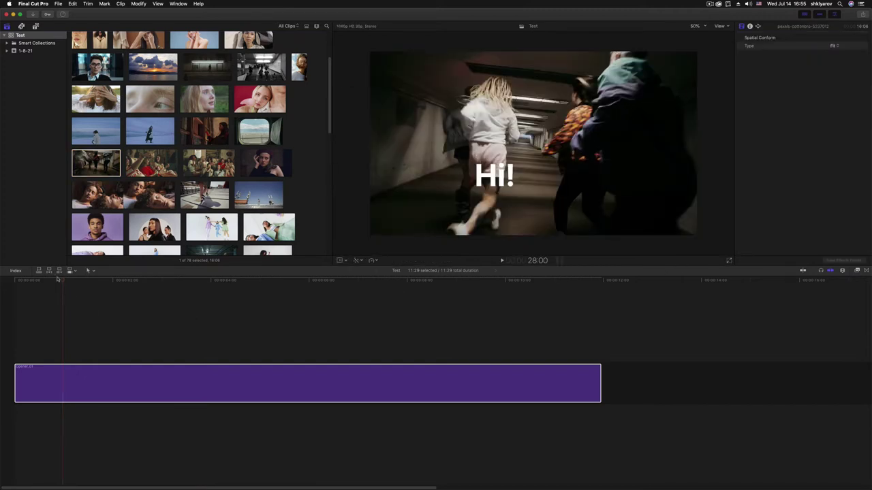
- Undo trial Pan 1 X and Scale 1 changes to the first shot, then move the playhead to about 6:03
mouse_move(57, 279)
left_mouse_down()
mouse_move(45, 287)
mouse_move(89, 287)
left_mouse_up()
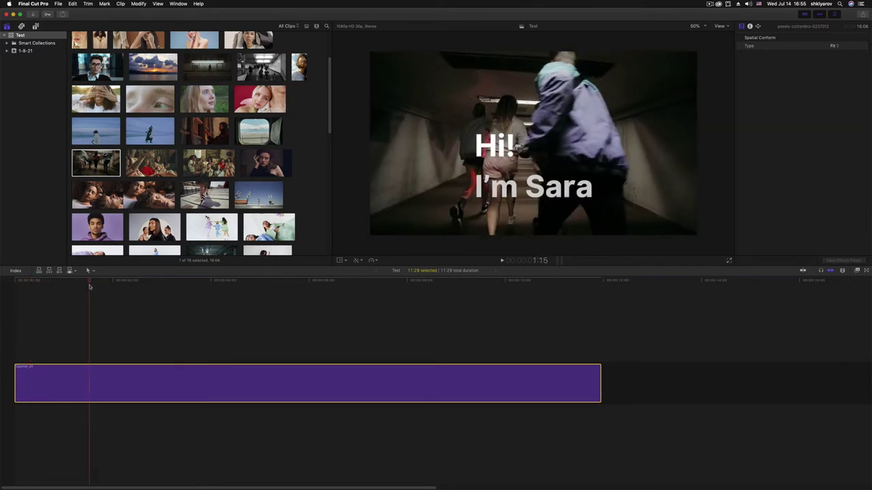
left_click(88, 388)
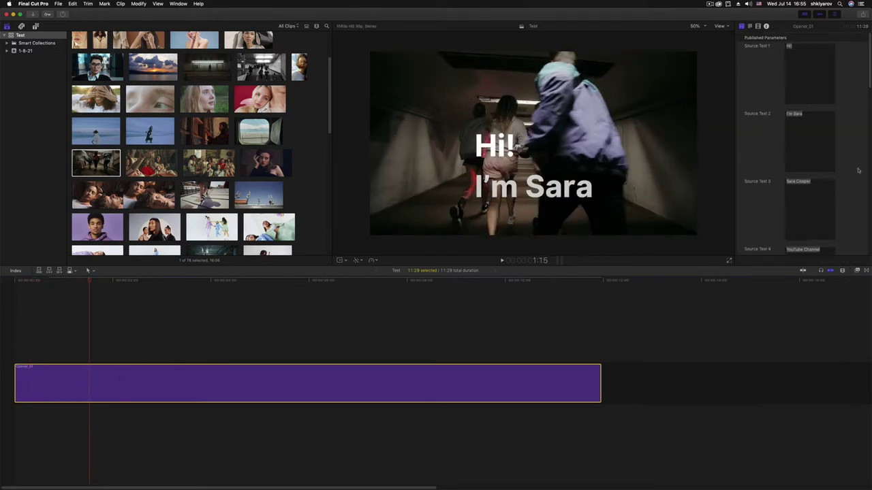
scroll(859, 170, "down", 10)
scroll(859, 170, "down", 3)
scroll(859, 168, "down", 3)
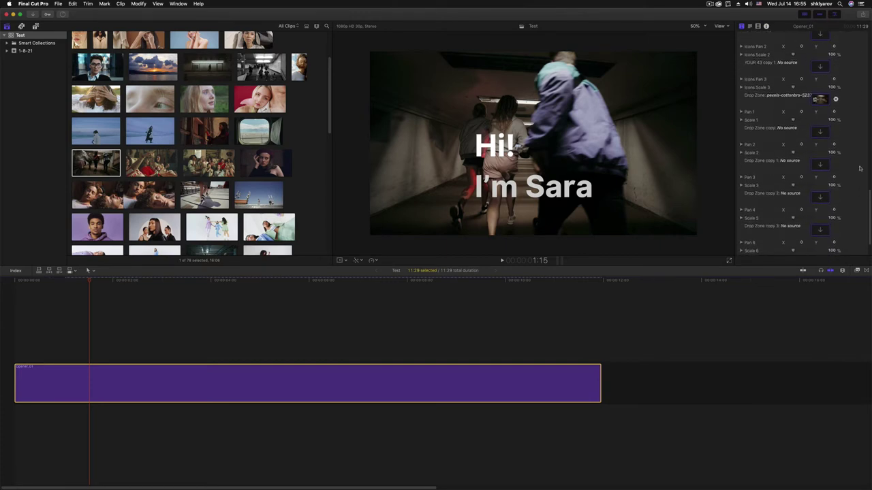
left_click_drag(801, 113, 783, 112)
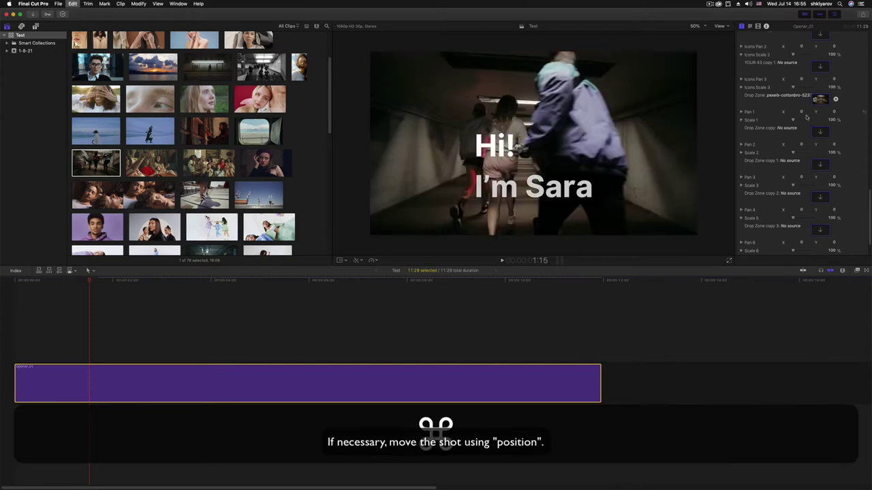
left_click_drag(832, 119, 831, 121)
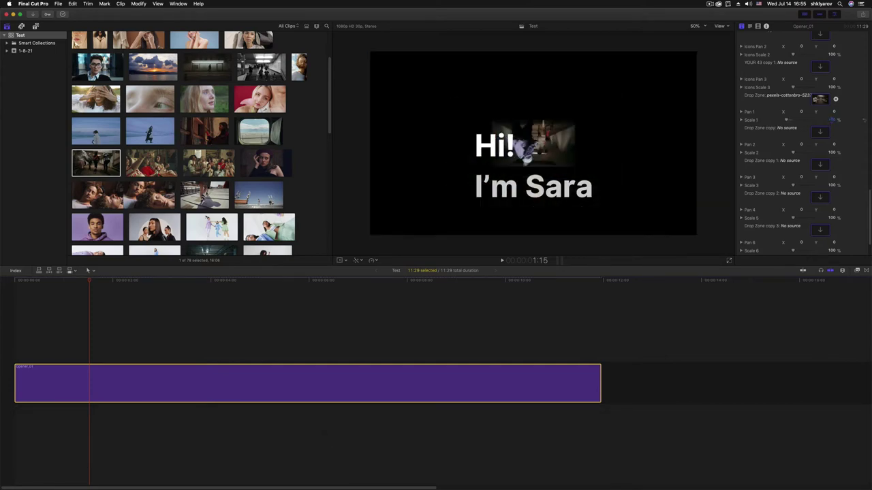
key("super+z")
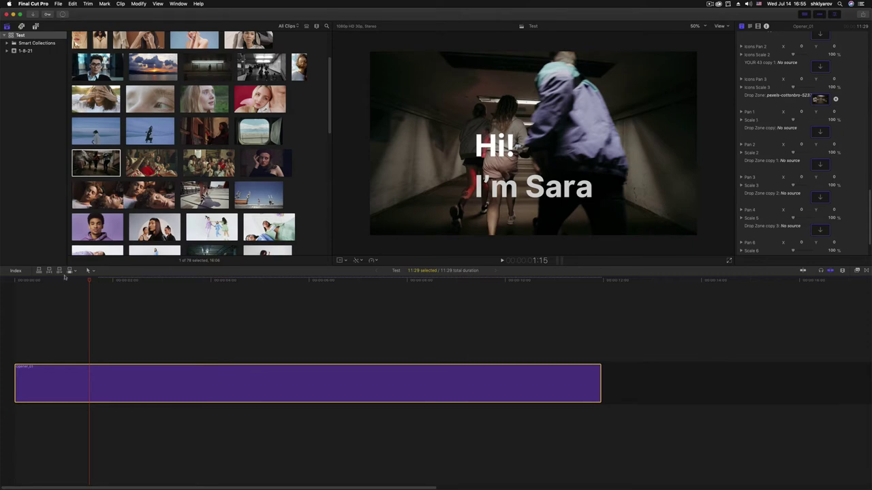
left_click_drag(89, 281, 314, 289)
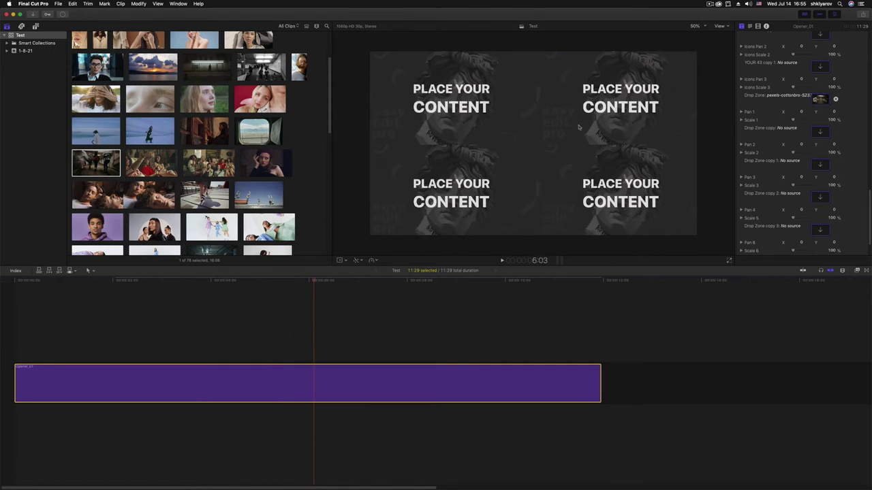
- Put the party, couple and skateboarding clips into the first three drop zone panels
left_click(819, 131)
left_click(96, 163)
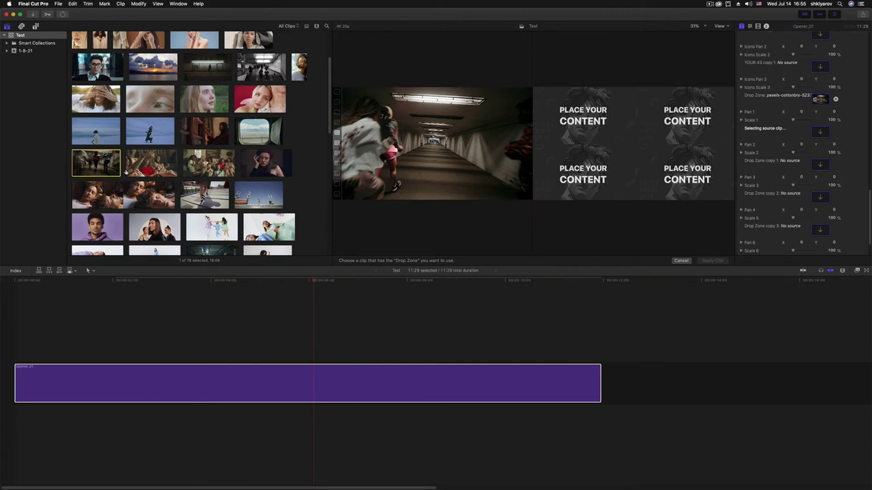
left_click(190, 172)
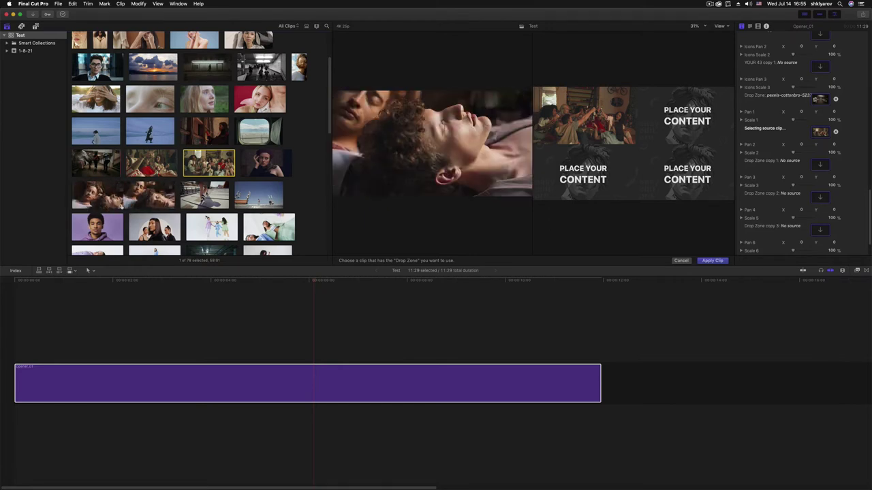
left_click(73, 197)
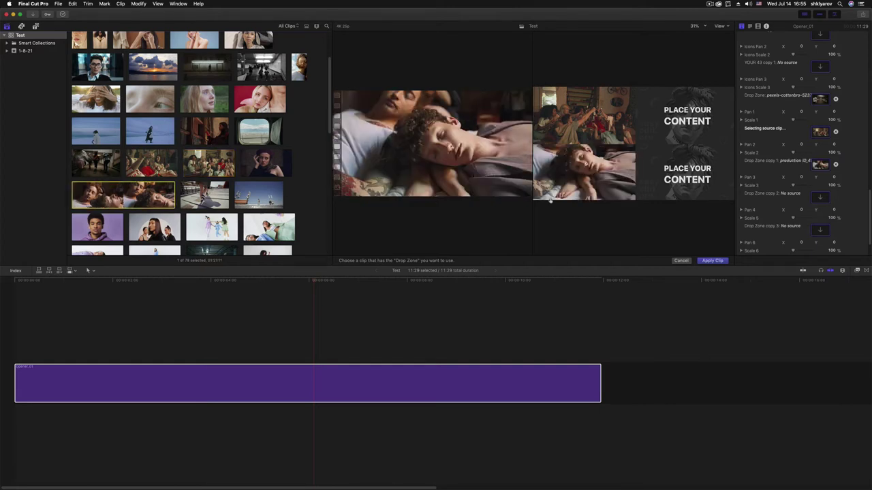
scroll(243, 192, "up", 3)
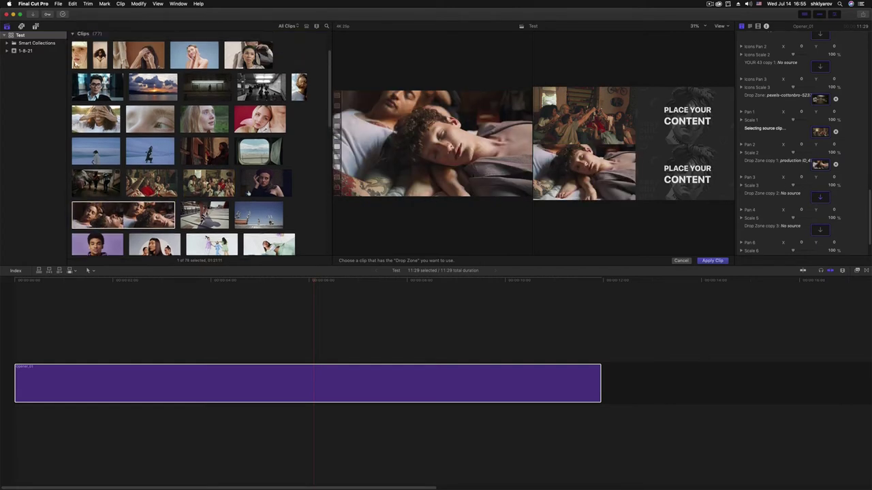
scroll(243, 193, "down", 10)
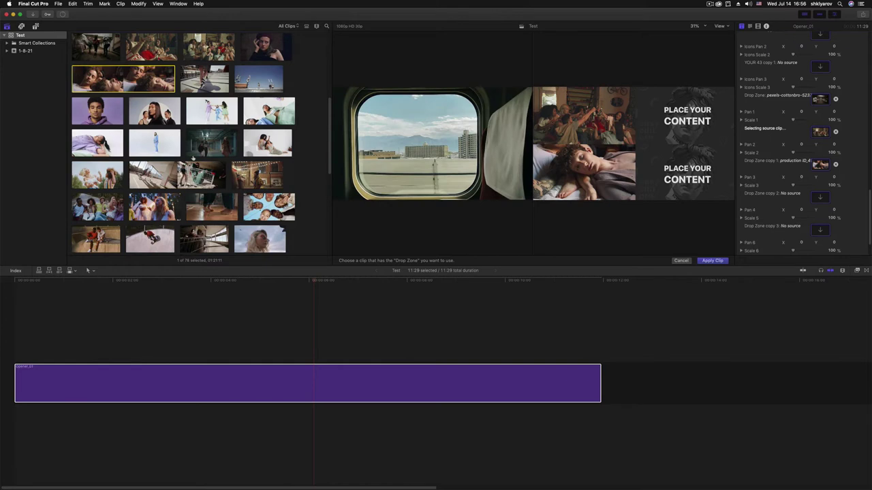
left_click(187, 151)
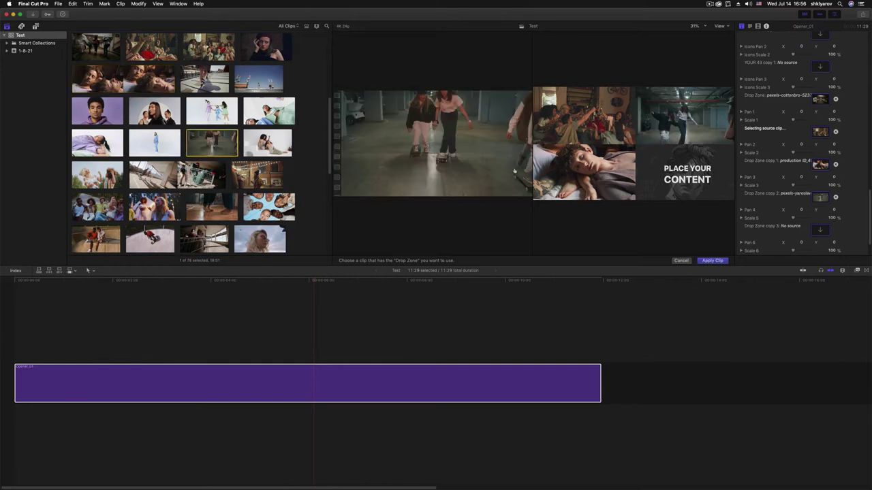
- Put the friends-on-the-road clip in the fourth panel and apply the chosen clips
scroll(184, 144, "down", 2)
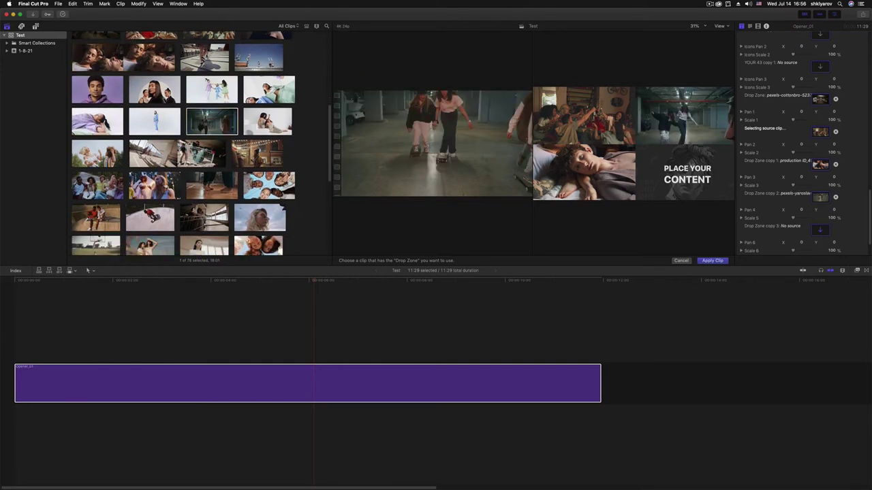
scroll(163, 185, "down", 3)
scroll(163, 185, "down", 3)
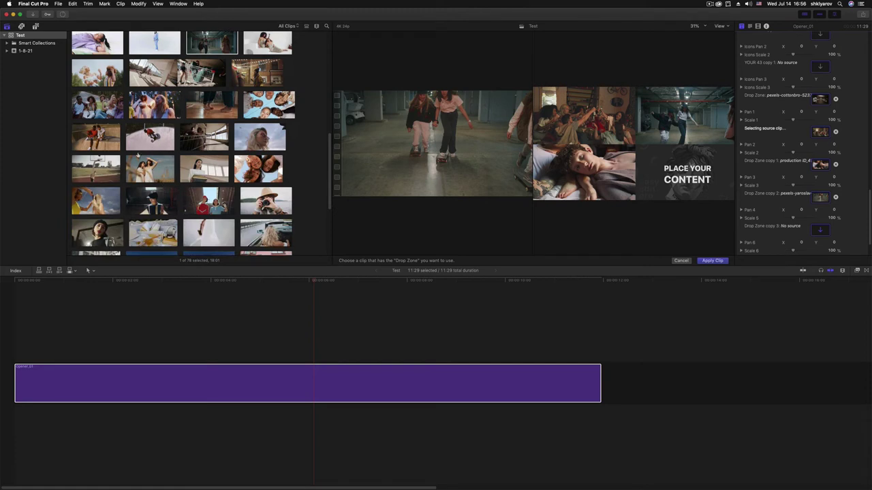
scroll(138, 156, "down", 2)
scroll(134, 158, "down", 3)
scroll(132, 161, "down", 2)
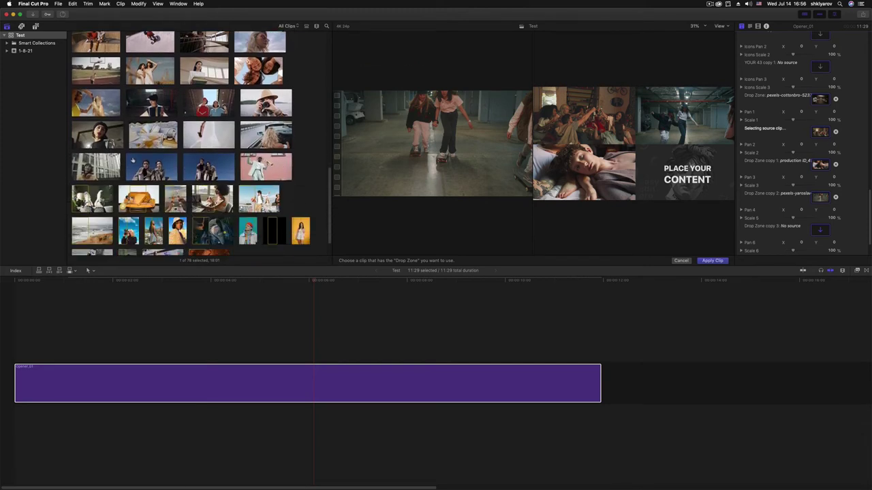
scroll(133, 161, "up", 3)
scroll(132, 161, "up", 3)
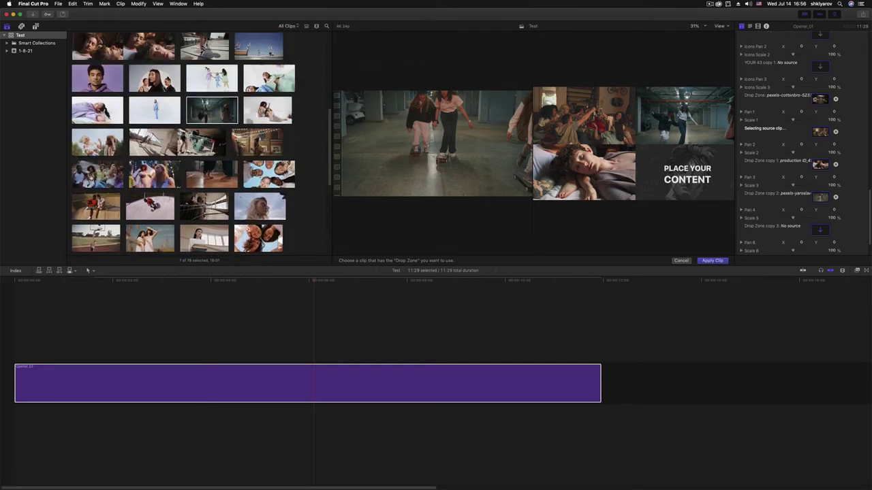
left_click(72, 181)
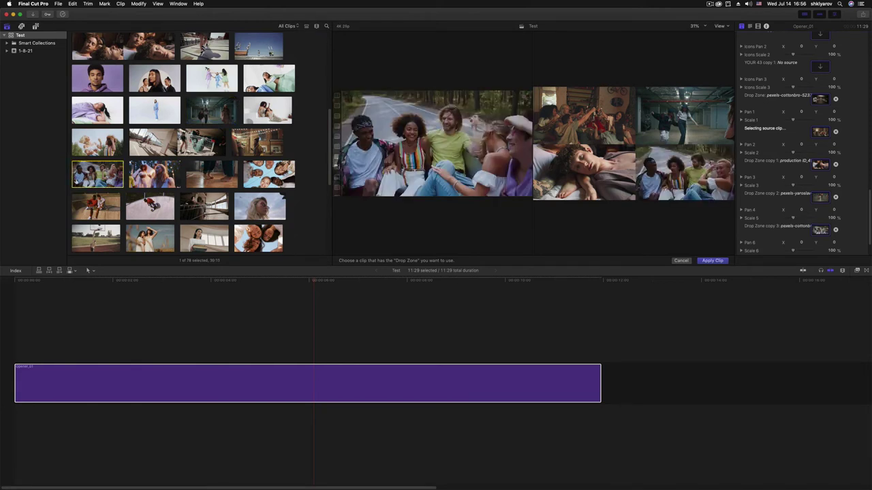
left_click(712, 261)
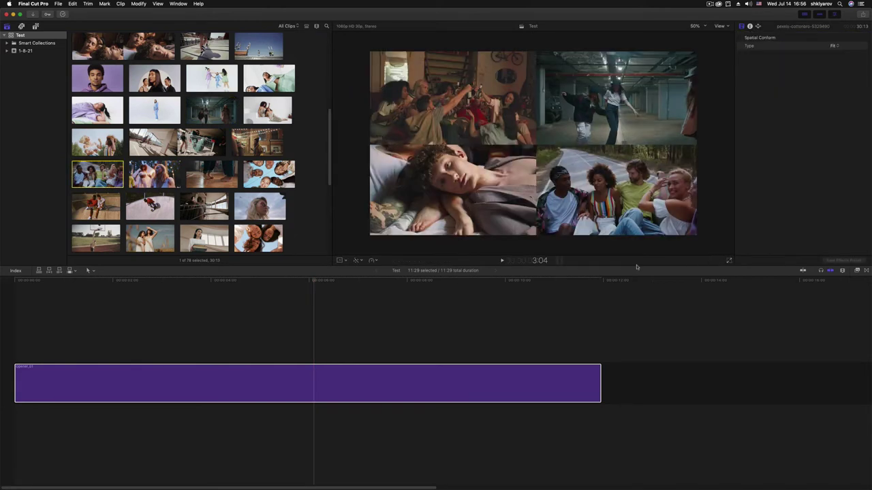
- Fill the closing card's circle with the blue-sky camera portrait, scaled to about 75%
mouse_move(313, 281)
left_mouse_down()
mouse_move(295, 283)
mouse_move(432, 294)
left_mouse_up()
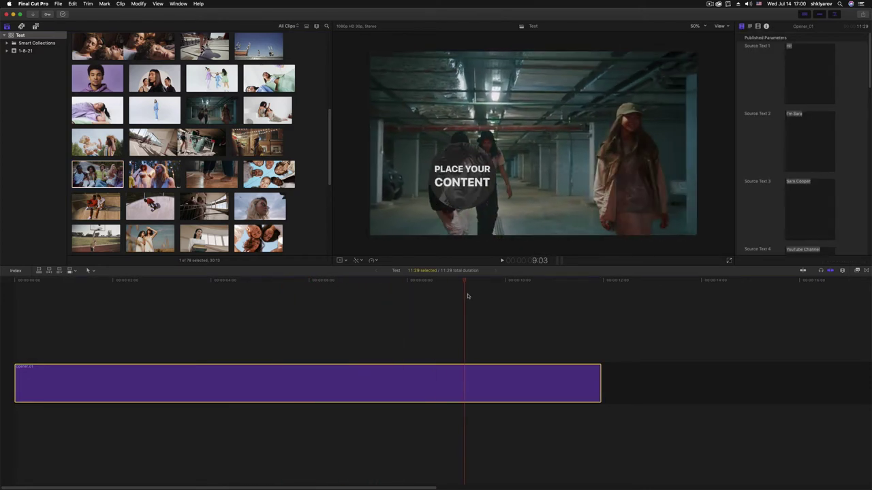
left_click_drag(432, 294, 554, 289)
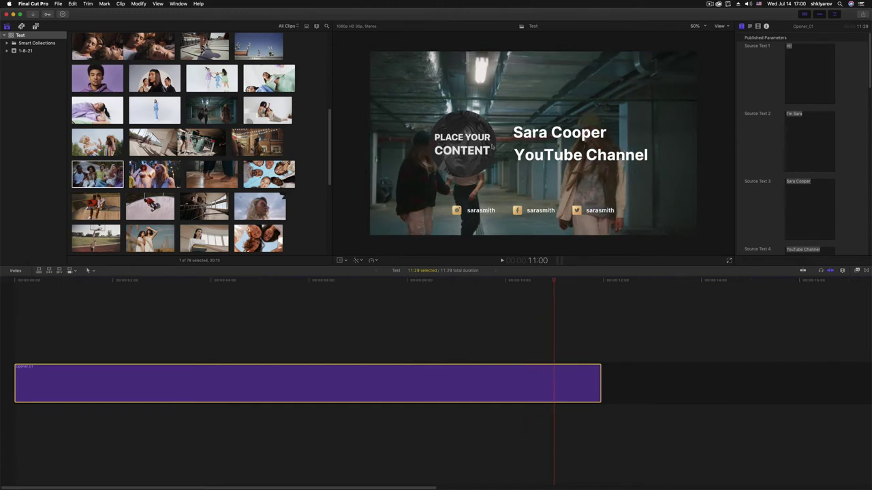
scroll(804, 143, "down", 10)
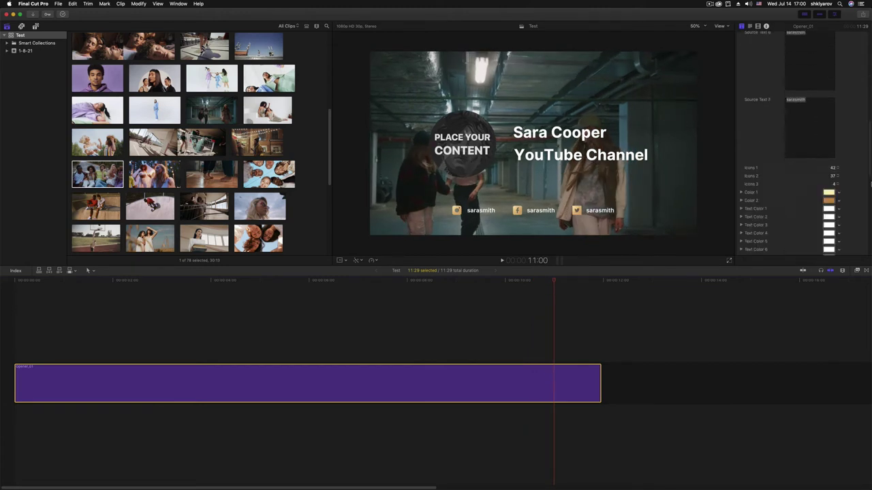
scroll(804, 143, "down", 10)
left_click(819, 227)
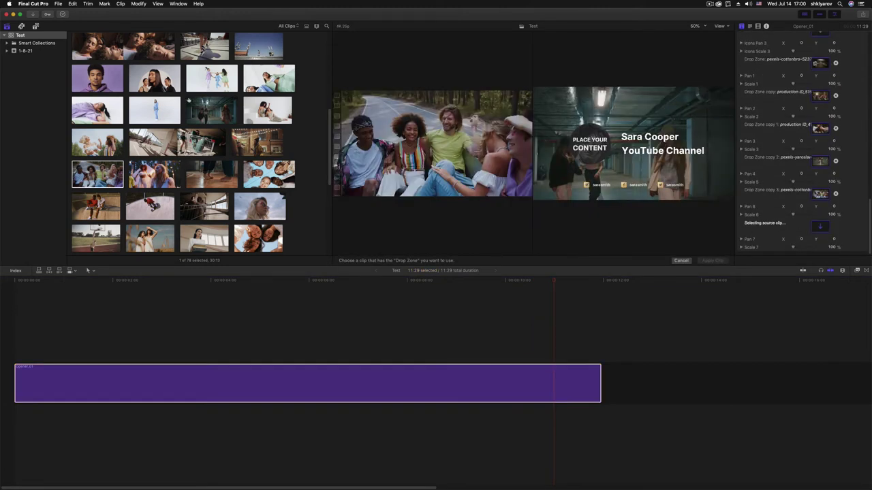
left_click_drag(329, 169, 332, 241)
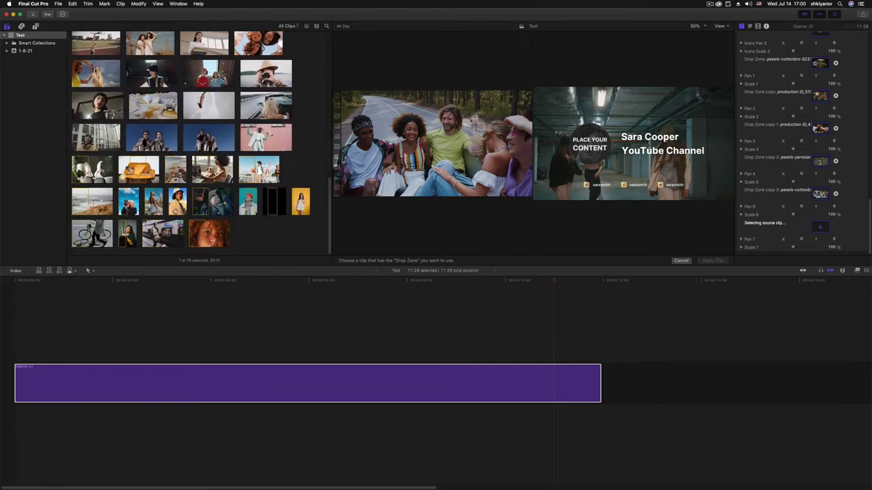
left_click(128, 201)
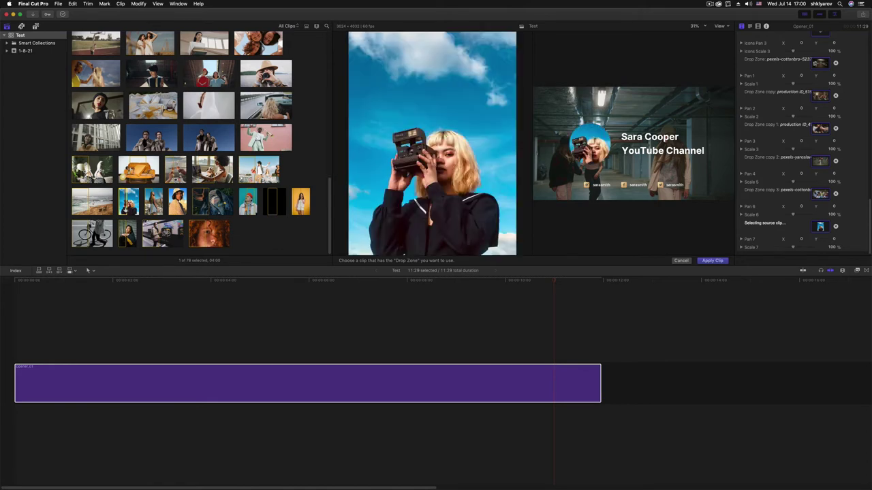
mouse_move(832, 248)
left_mouse_down()
mouse_move(814, 248)
mouse_move(833, 228)
left_mouse_up()
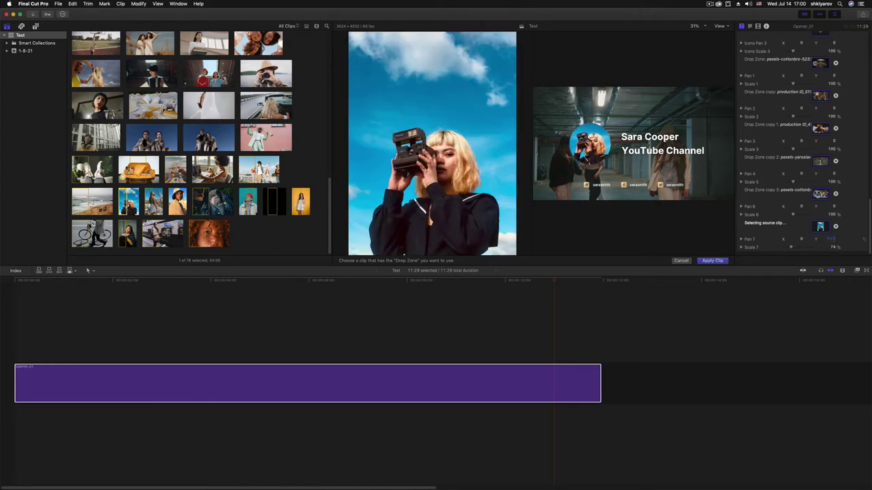
left_click(713, 261)
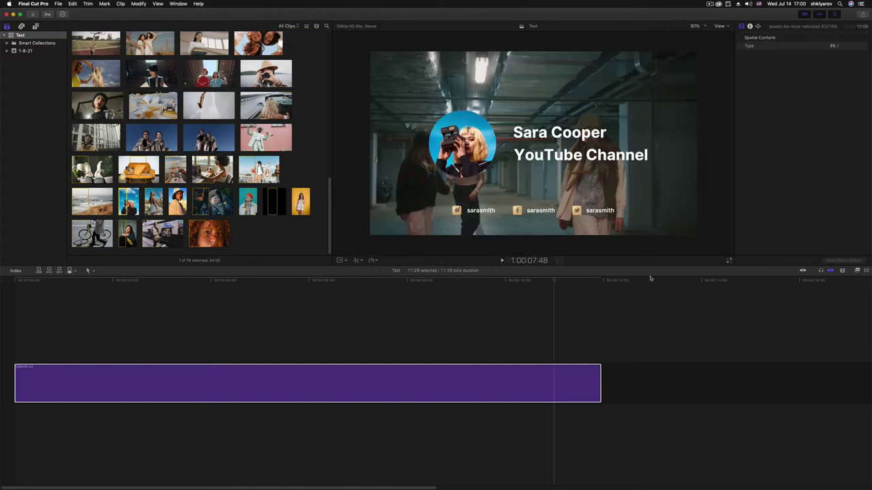
- Reselect the Opener_01 clip to bring up its editable text fields
left_click(553, 284)
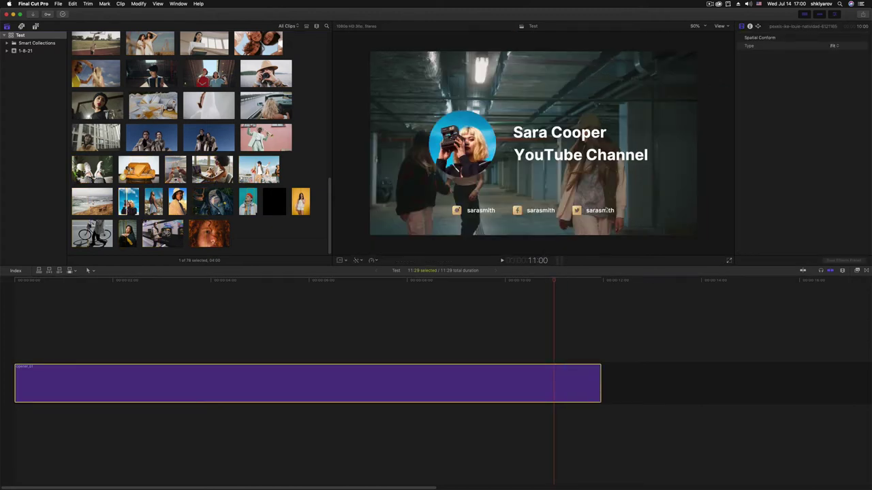
left_click(526, 201)
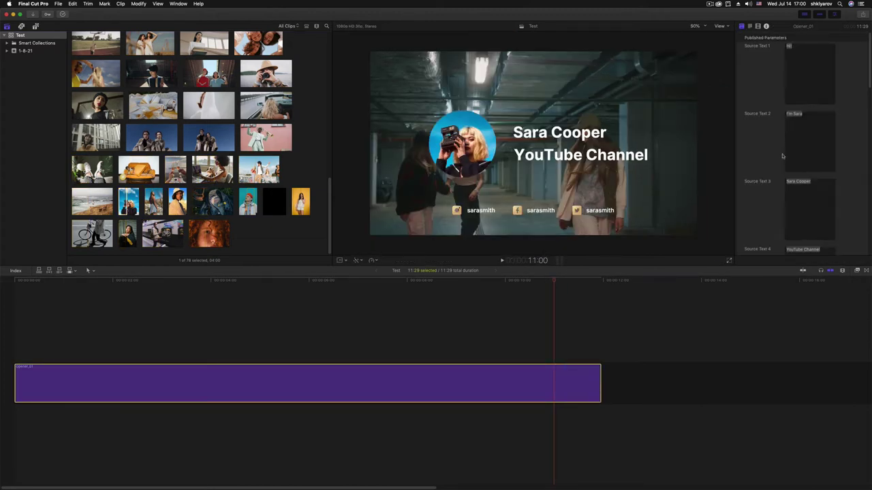
left_click_drag(869, 82, 867, 141)
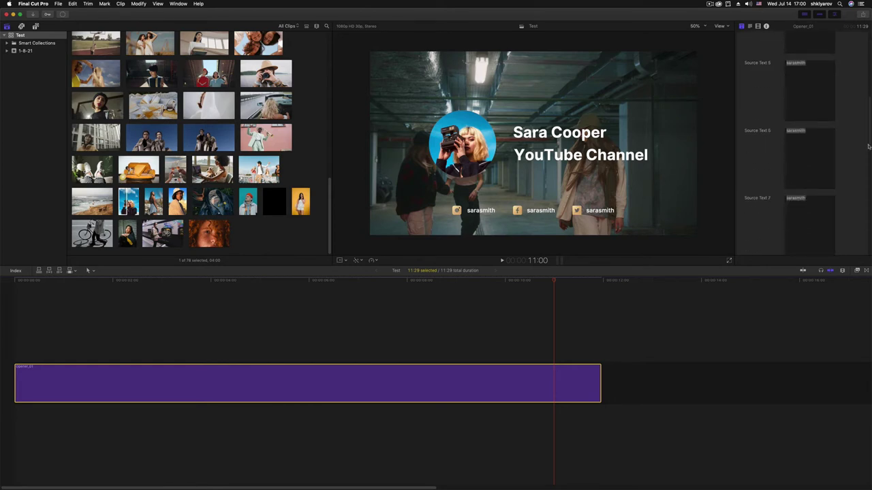
- Overwrite the social handle Source Text fields with 'Text'
left_click(795, 87)
type("te")
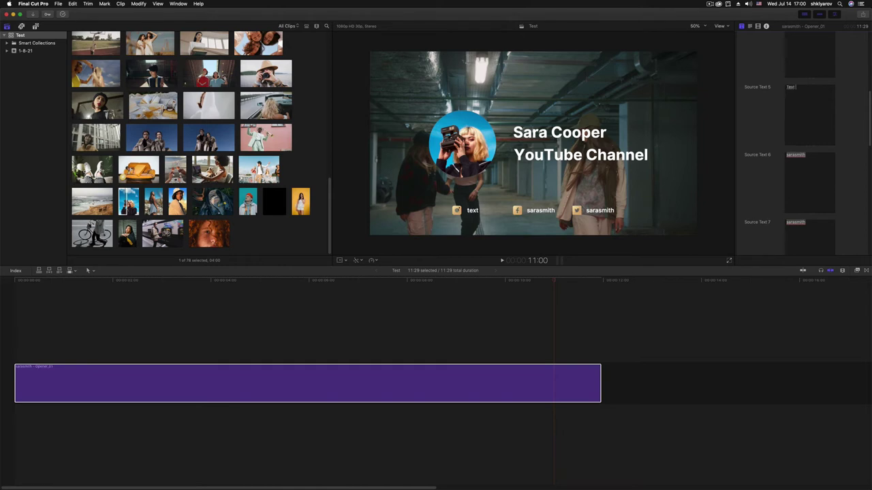
left_click(786, 160)
type("t")
type("te")
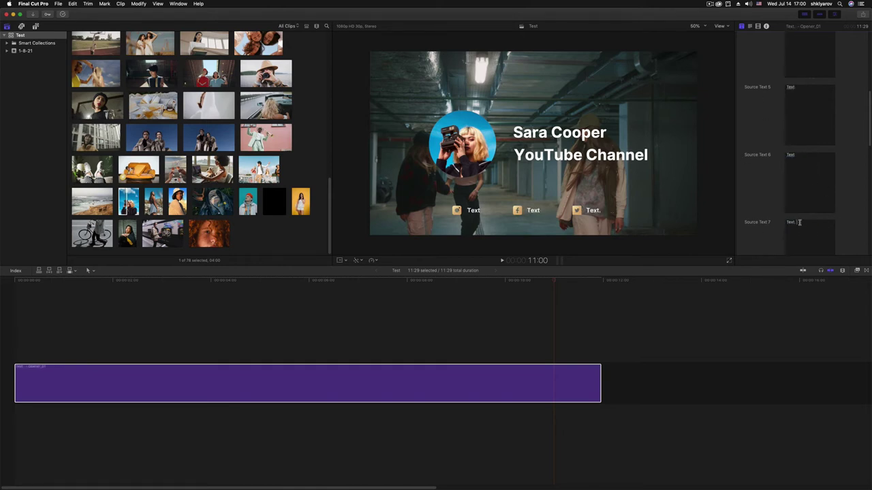
- Change the first social icon to number 23
scroll(869, 121, "down", 15)
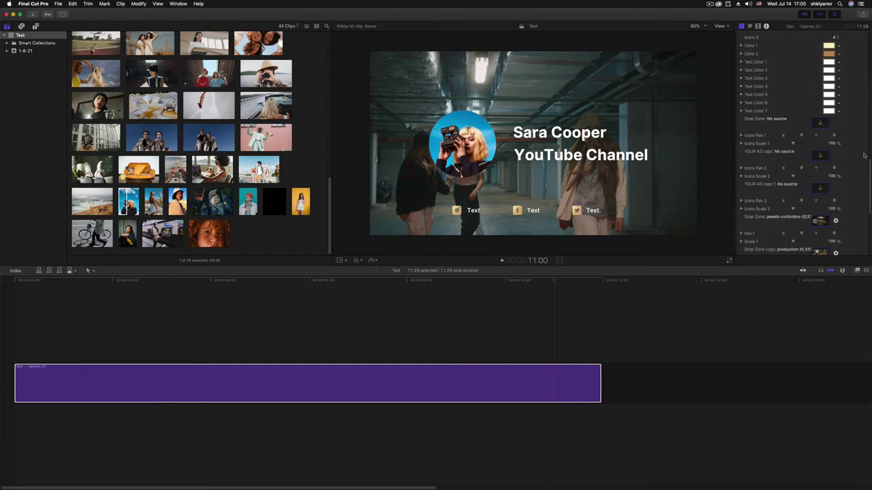
scroll(863, 155, "down", 5)
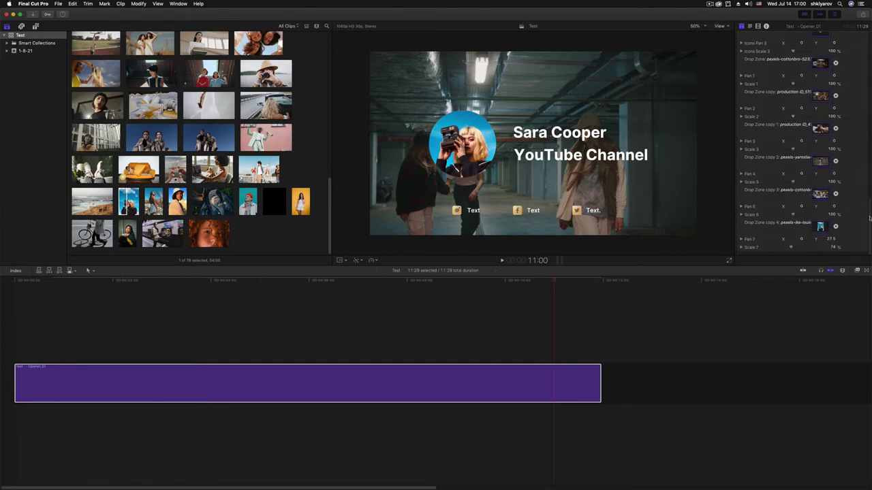
scroll(869, 218, "up", 5)
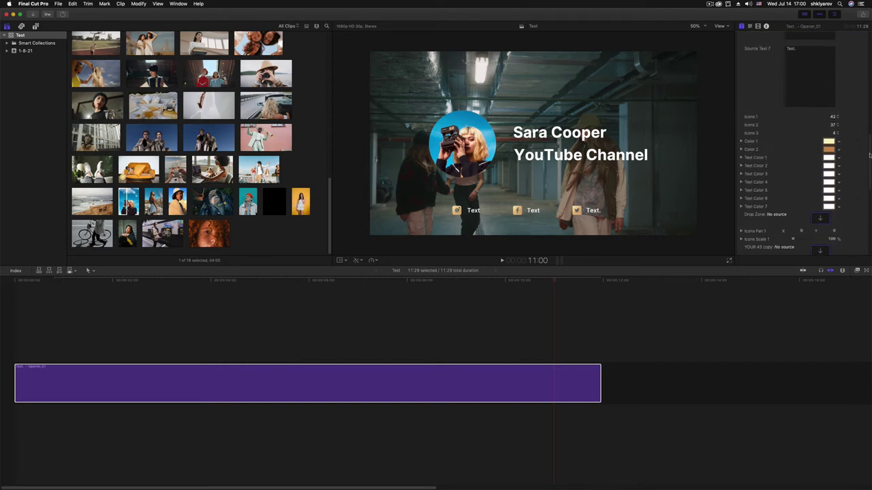
left_click_drag(832, 116, 830, 70)
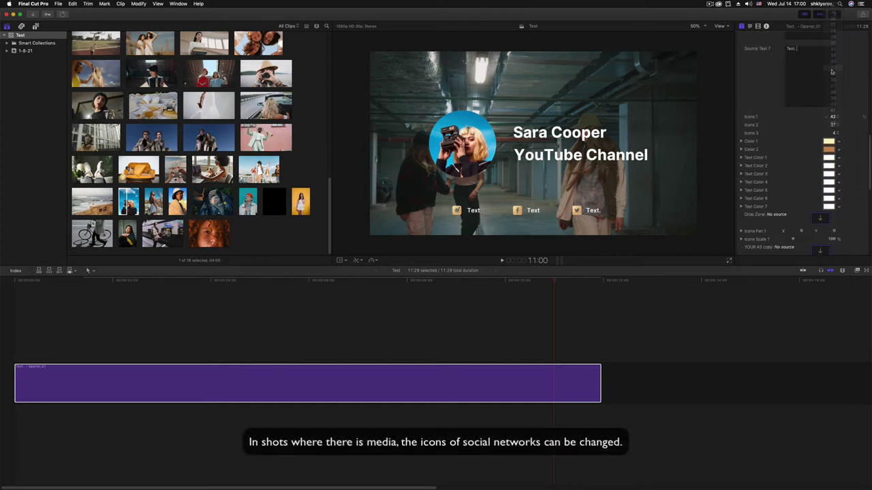
left_click_drag(832, 117, 832, 50)
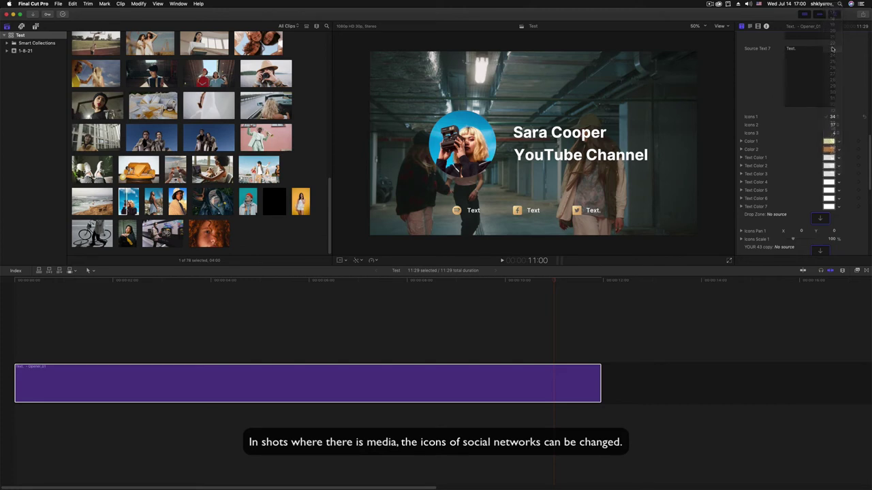
- Set the middle social icon to number 1 and the third to number 43
left_click_drag(833, 126, 835, 133)
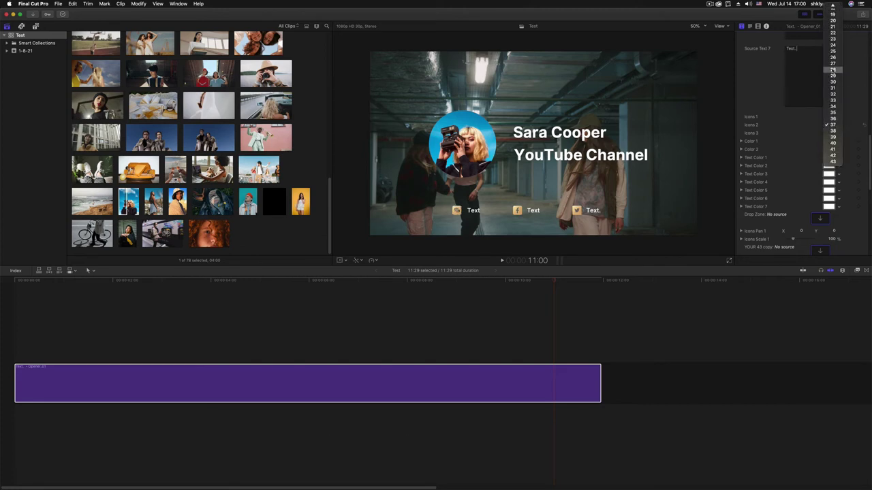
left_click(833, 126)
key("Up")
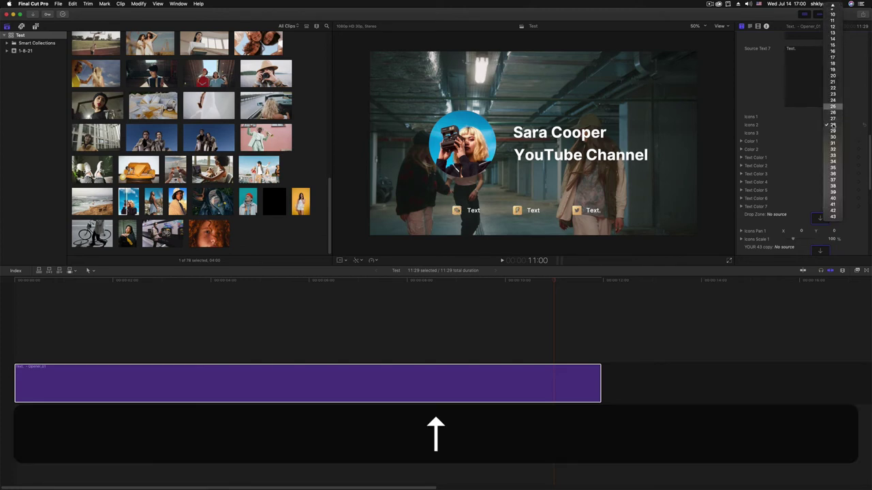
key("Return")
left_click(832, 126)
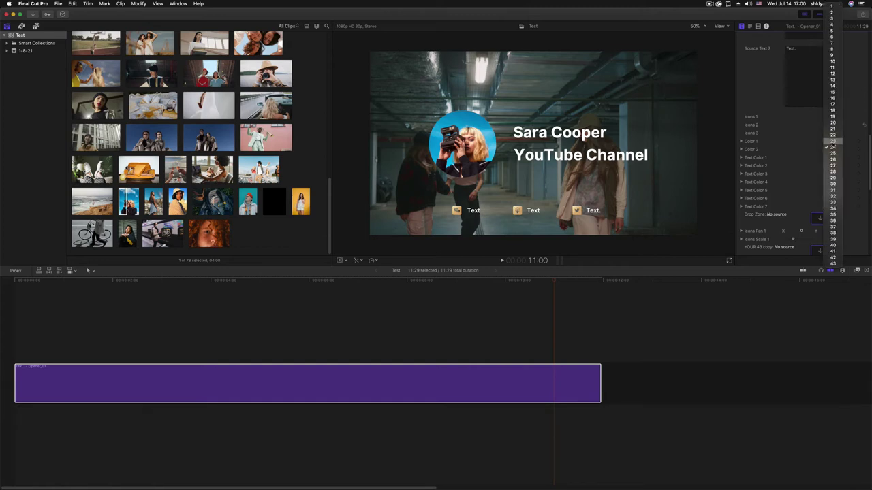
left_click(833, 9)
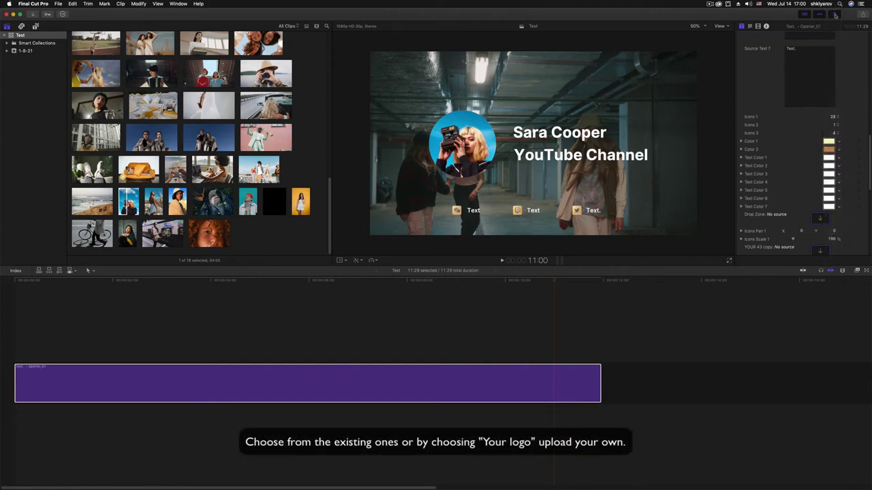
left_click(835, 133)
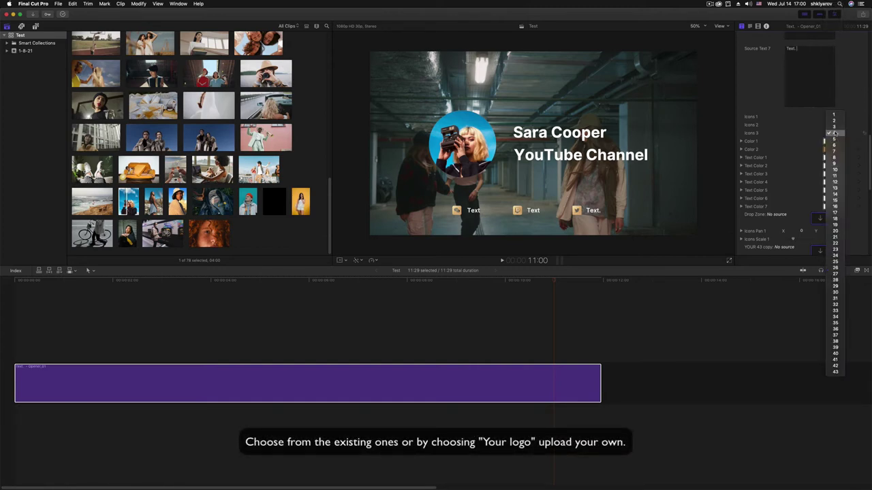
left_click(836, 372)
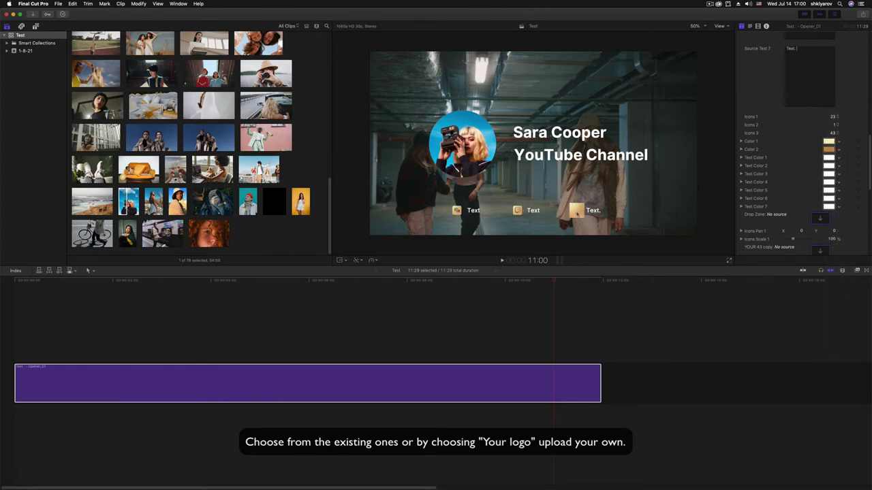
left_click_drag(869, 157, 869, 185)
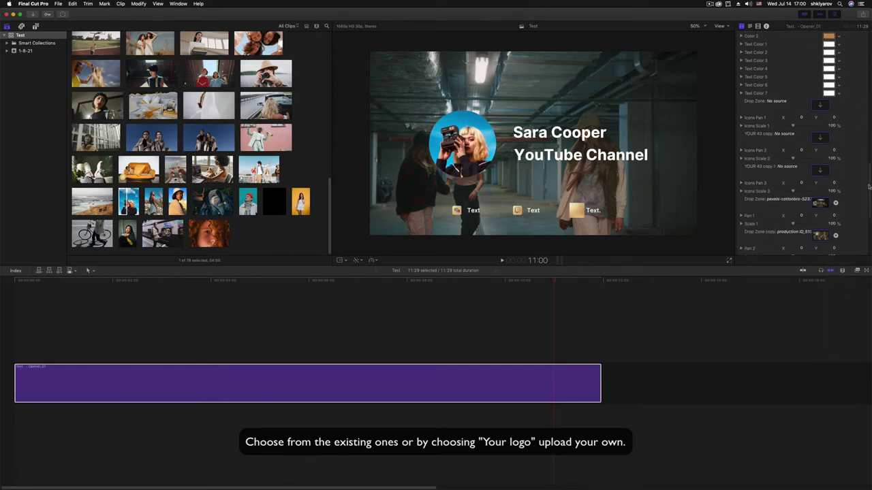
- Apply the black logo clip to the third social icon's drop zone
left_click(820, 170)
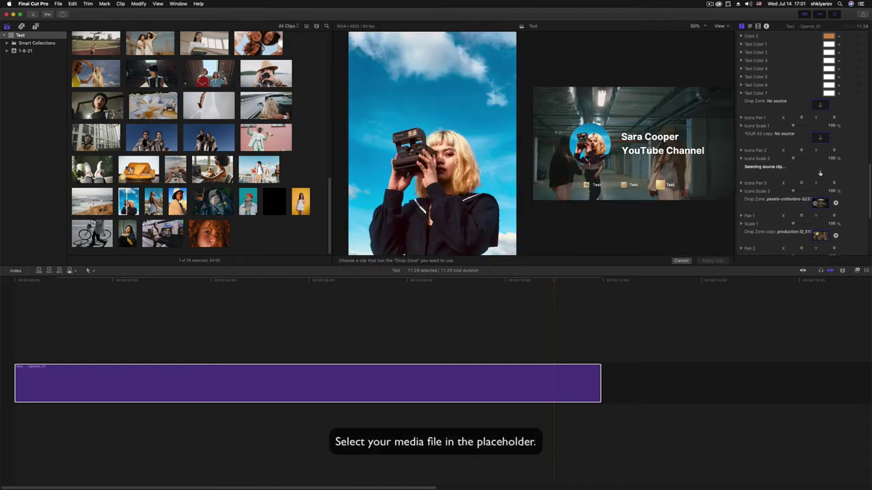
left_click(266, 209)
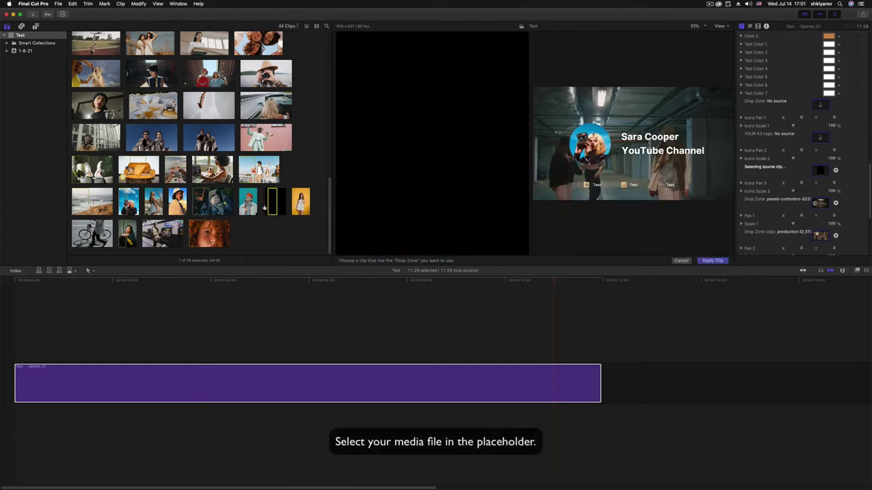
left_click(714, 261)
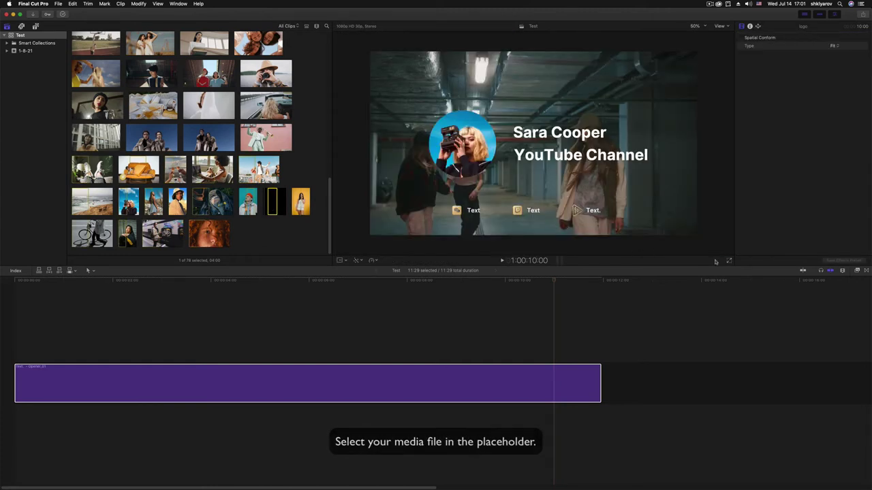
- View the frame at 100% and scale the third social icon to 78%
left_click(695, 26)
left_click(702, 73)
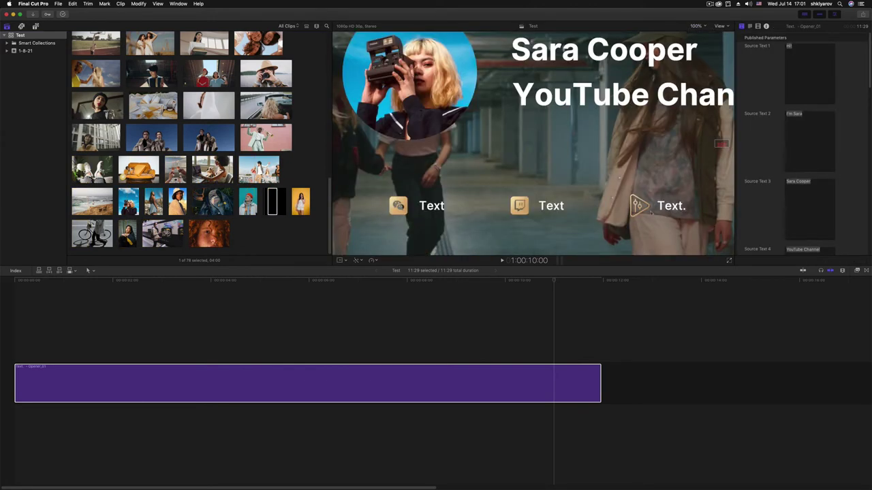
left_click_drag(869, 83, 863, 227)
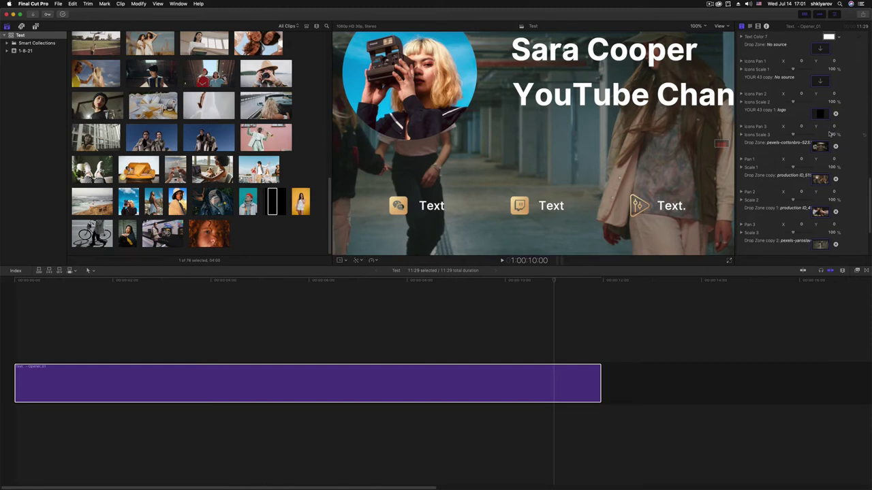
left_click_drag(830, 136, 831, 134)
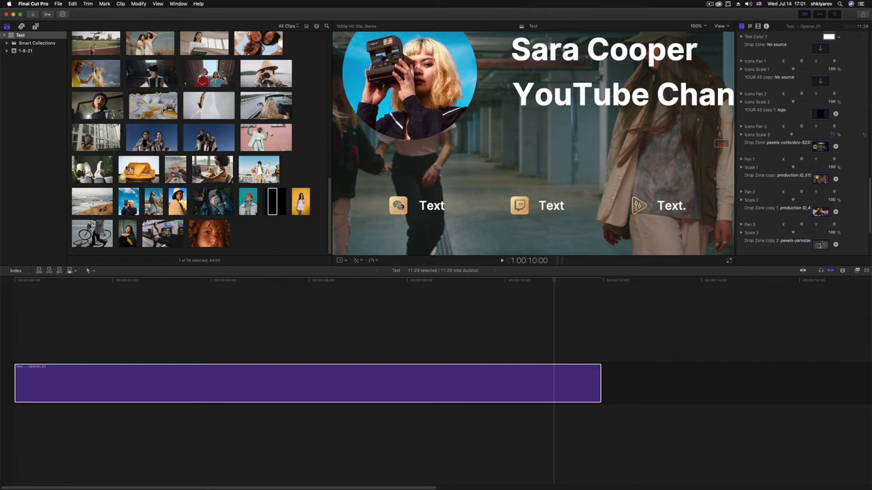
left_click_drag(832, 134, 795, 128)
key("super")
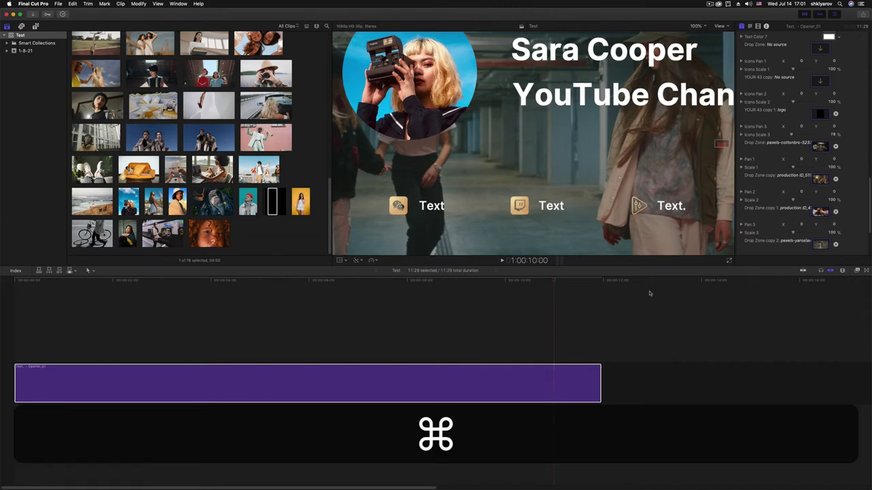
- Fit the viewer to the frame and replay the opener from the start
left_click(695, 26)
left_click(697, 32)
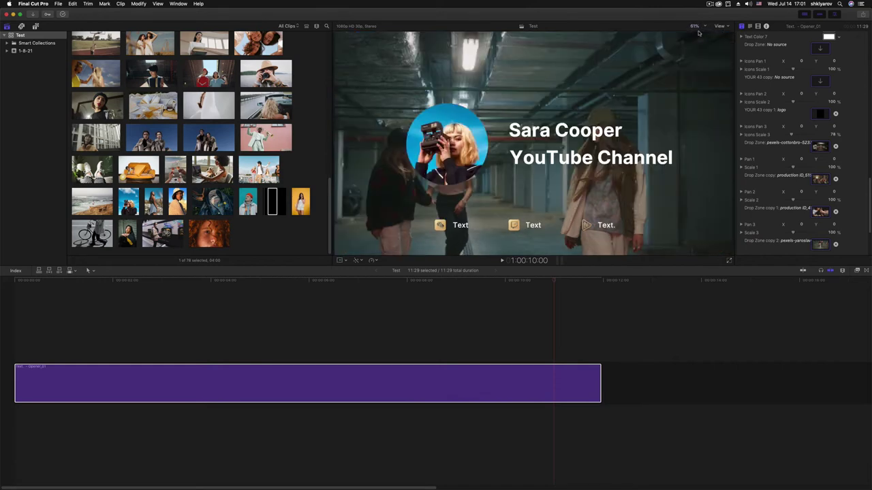
left_click(488, 312)
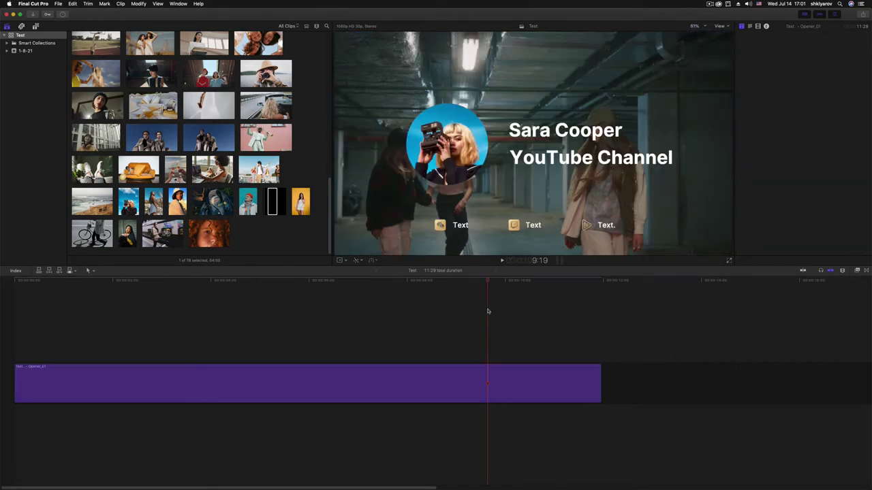
key("Home")
key("space")
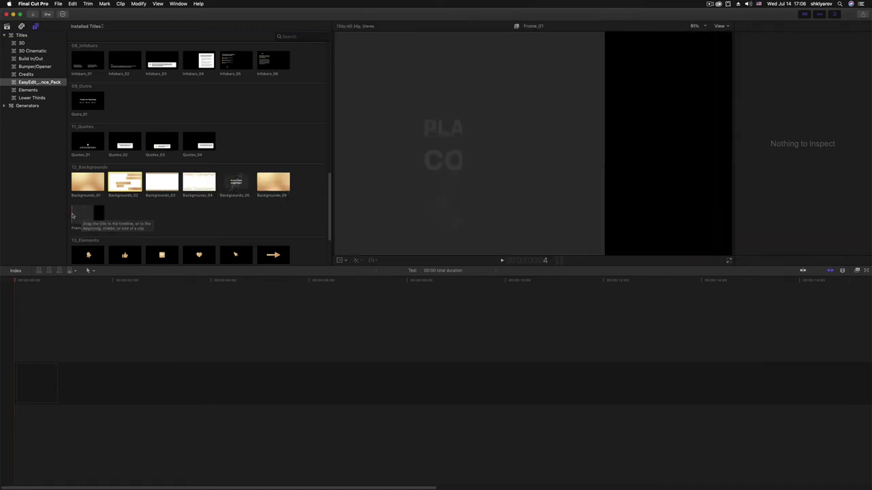
- Add Backgrounds_06 to the timeline, zoom the timeline out, and play it
double_click(264, 185)
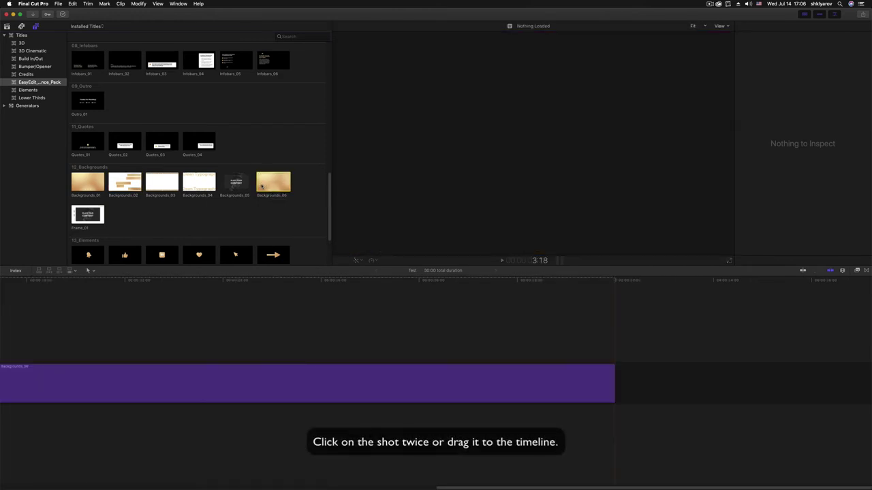
left_click(221, 316)
key("super+4")
key("super+minus")
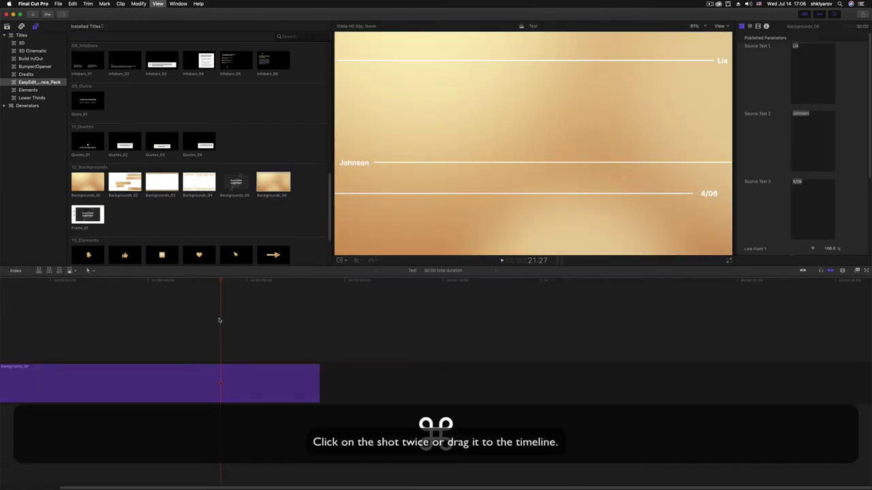
key("super+minus")
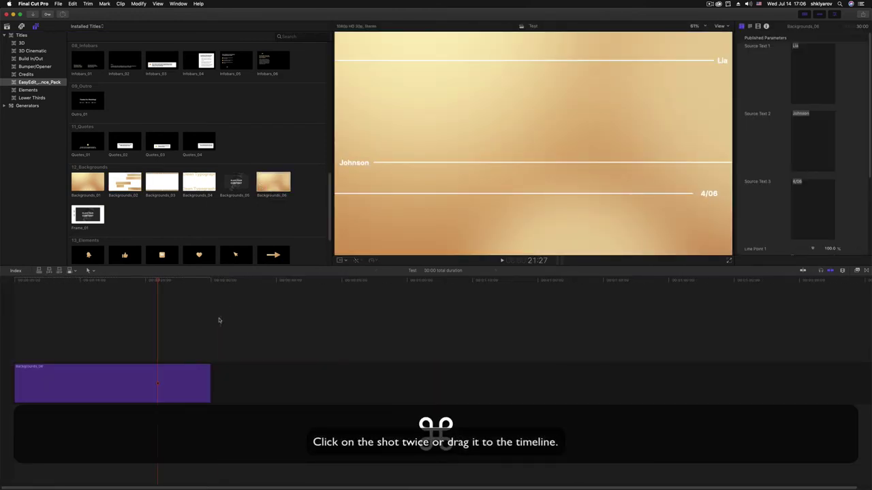
key("space")
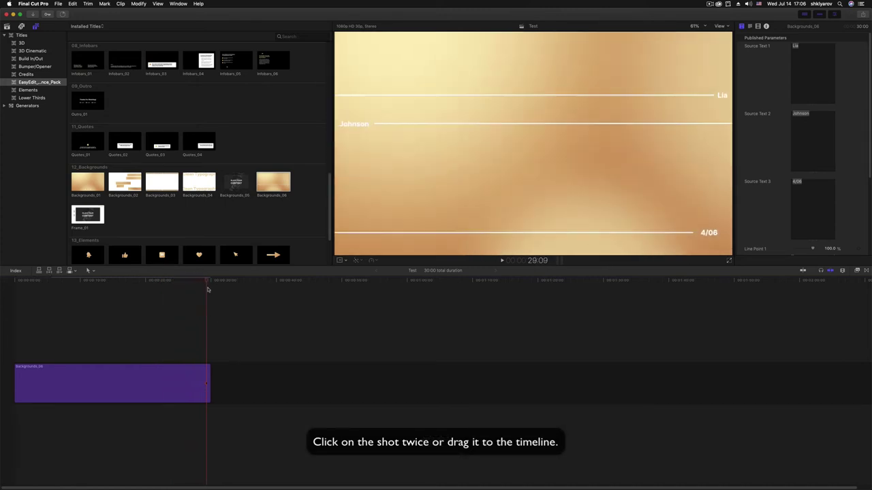
- Overwrite a second Backgrounds_06 into the storyline, delete the gap, and play both
double_click(272, 181)
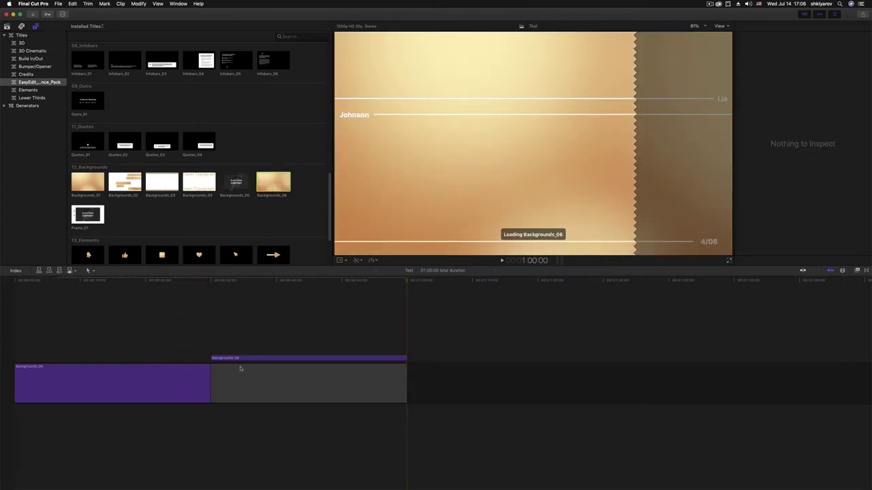
key("alt+super+Down")
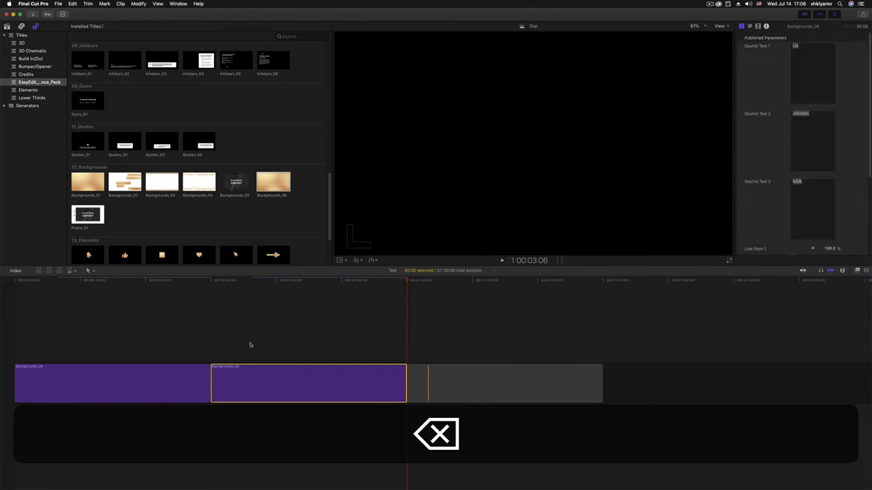
key("BackSpace")
key("space")
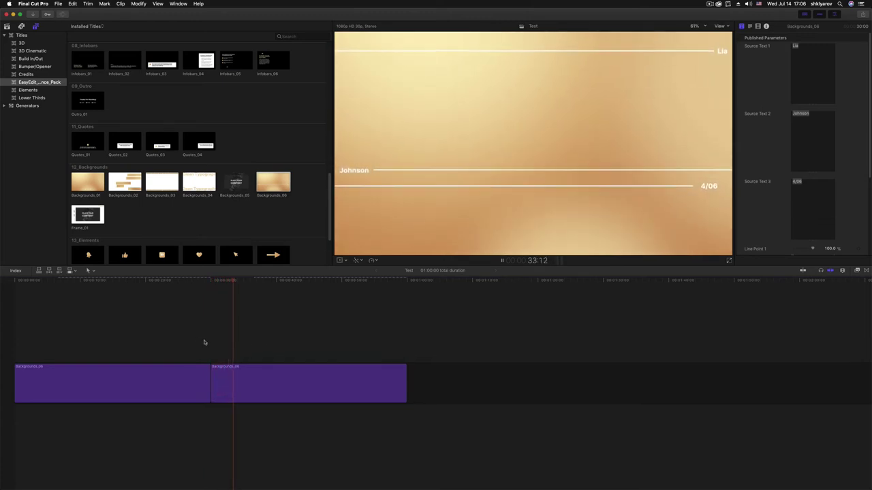
key("space")
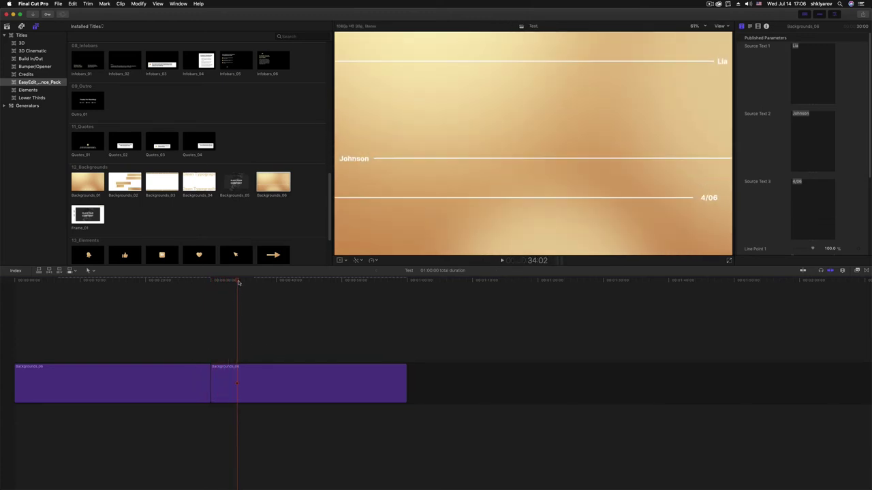
- Set the first Backgrounds_06 gradient to dark blue for Color 1 and red for Color 2
left_click(98, 384)
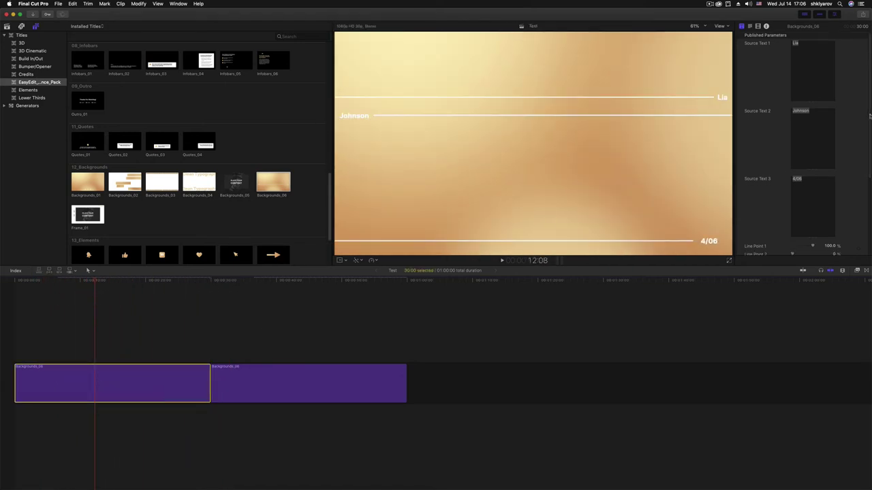
scroll(831, 197, "down", 5)
left_click(741, 157)
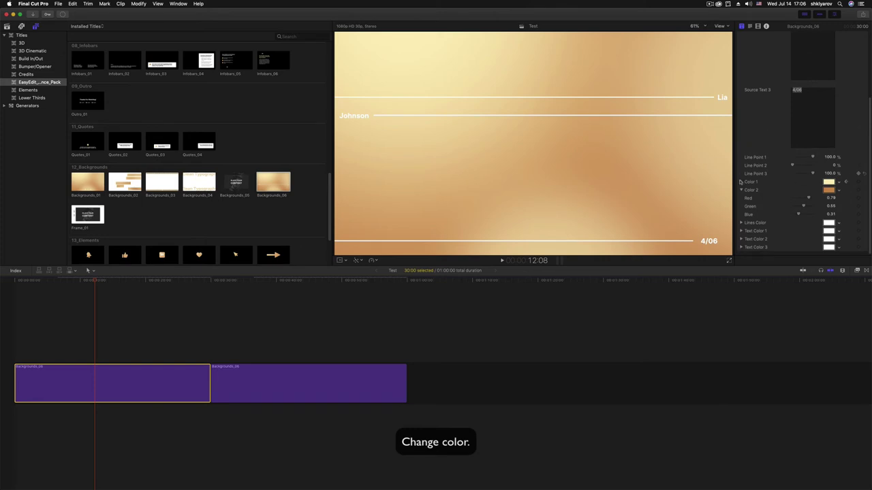
left_click(741, 190)
left_click(830, 207)
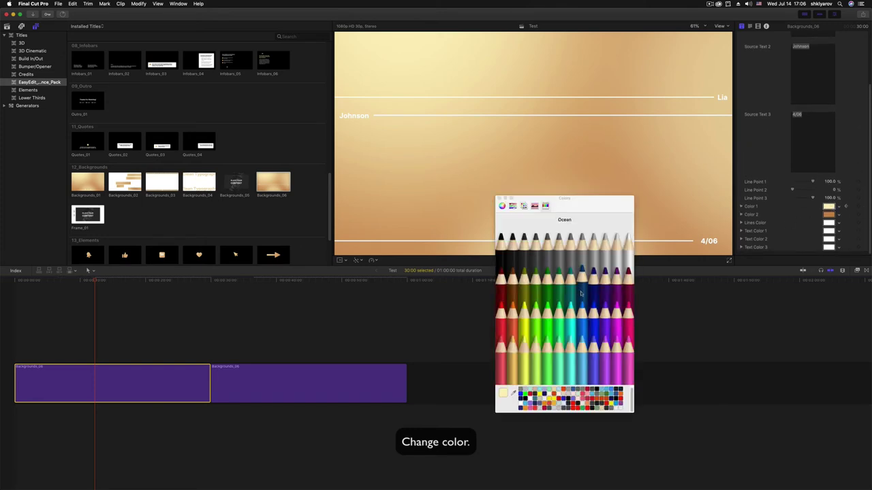
left_click(594, 279)
left_click(829, 215)
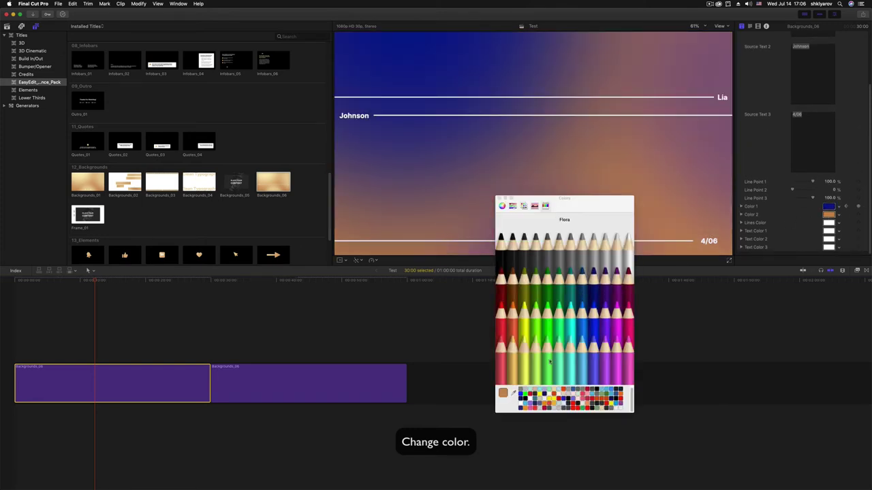
left_click(507, 329)
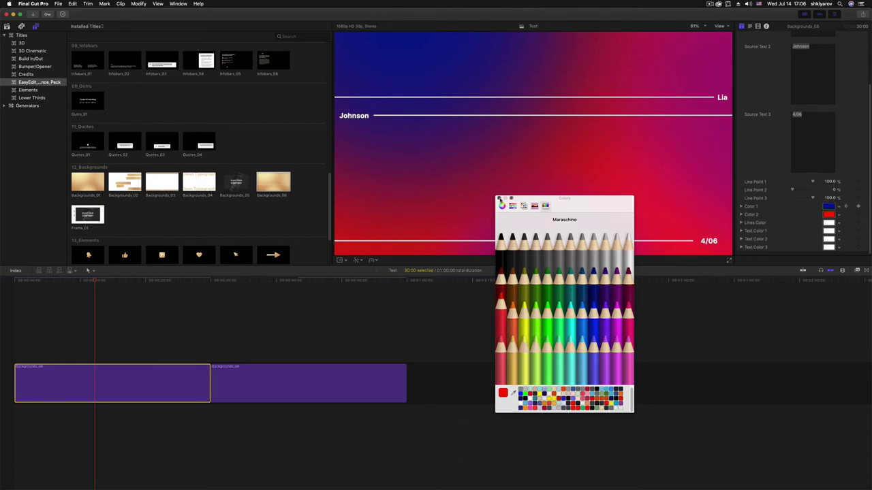
left_click(498, 198)
mouse_move(85, 288)
left_mouse_down()
mouse_move(156, 294)
mouse_move(115, 294)
left_mouse_up()
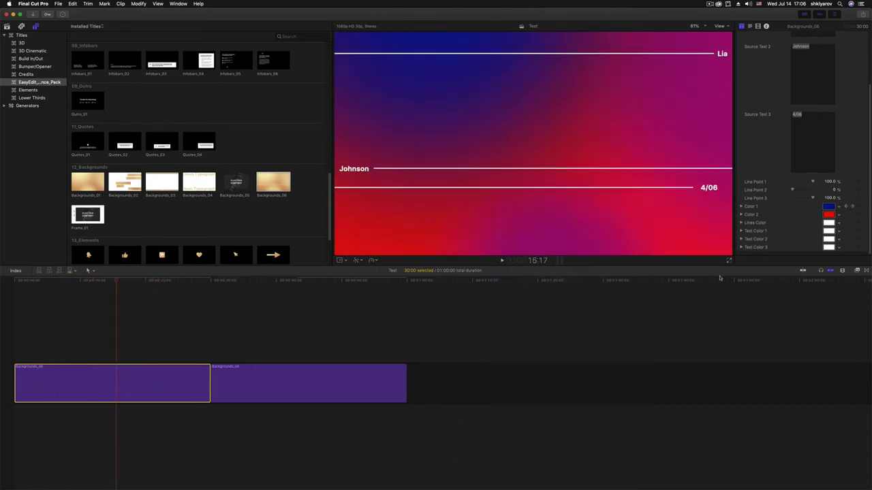
- Turn the background's Lines Color bright green
left_click(832, 223)
left_click(547, 303)
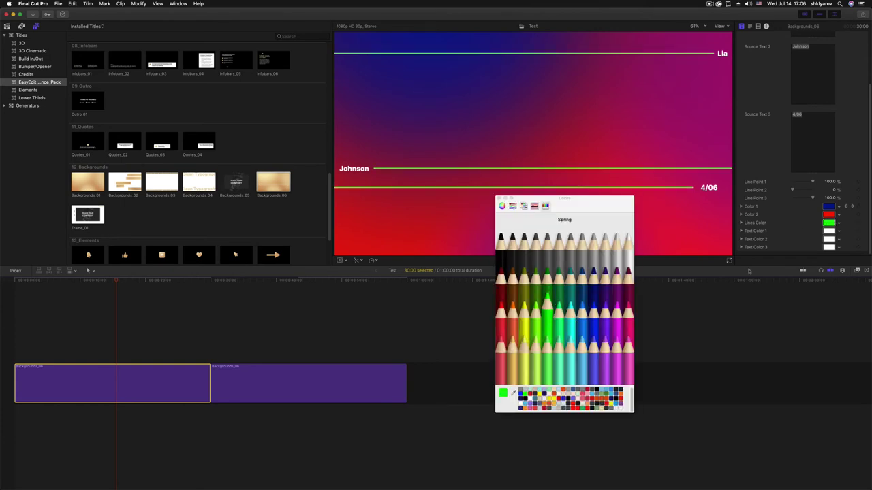
left_click(500, 198)
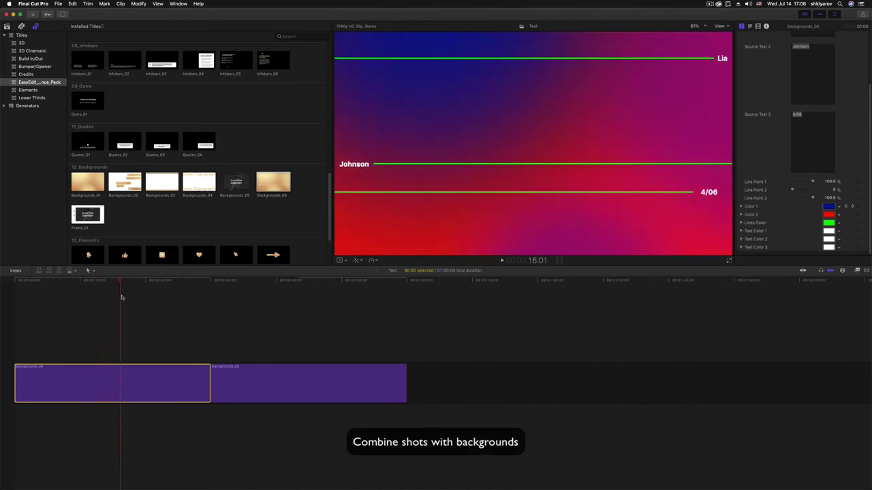
- Place the Quotes_01 title above the backgrounds and play it
left_click_drag(81, 150, 28, 336)
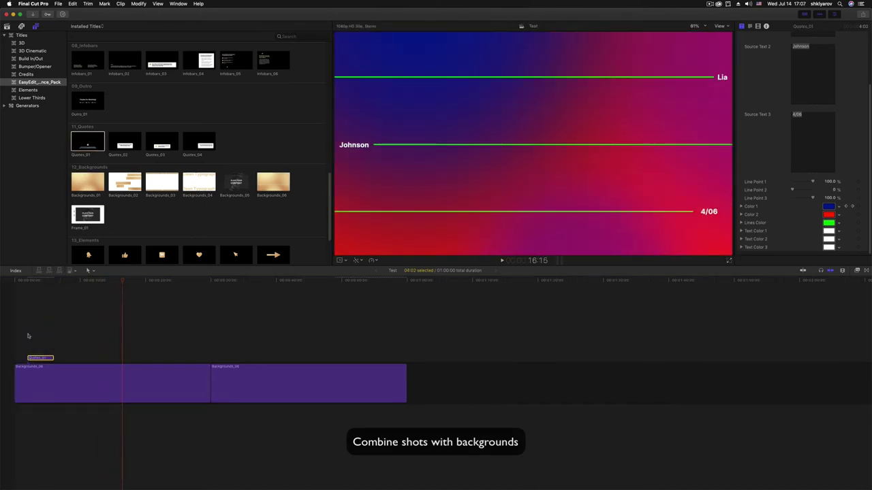
key("slash")
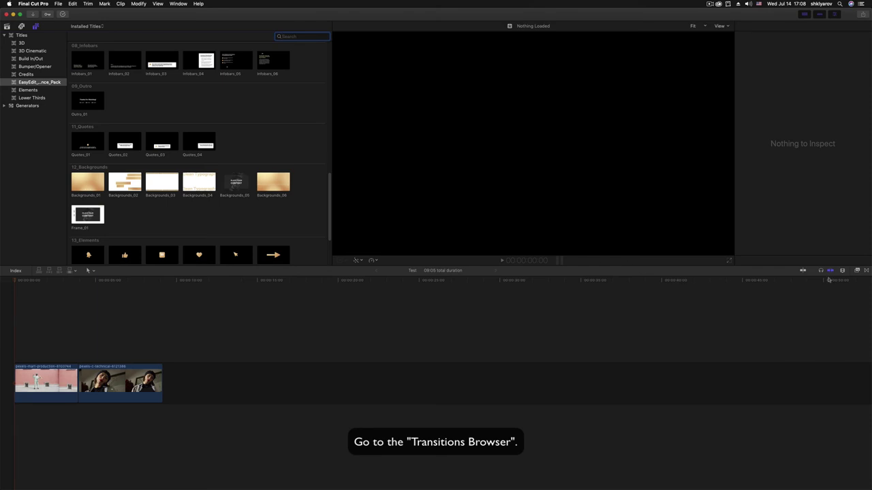
- Preview Transition_01 from the EasyEdit influencer pack and drag it into the timeline
left_click(866, 270)
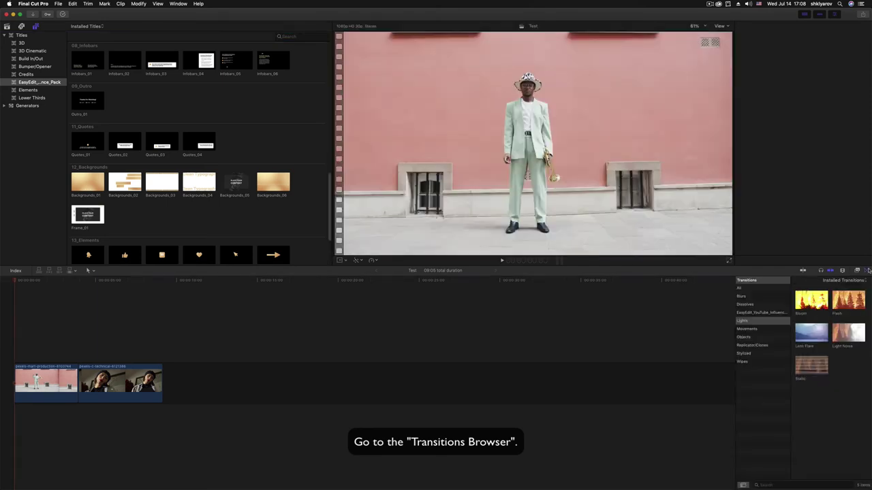
left_click(773, 313)
left_click(813, 312)
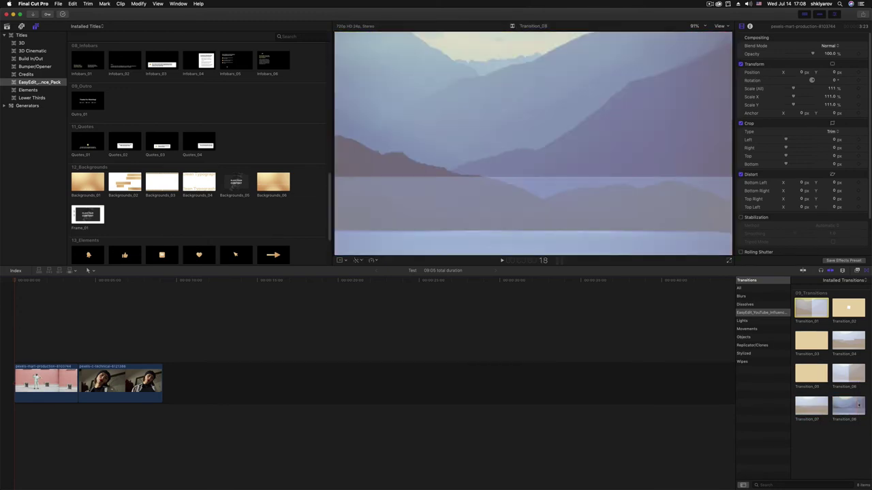
left_click_drag(811, 308, 77, 379)
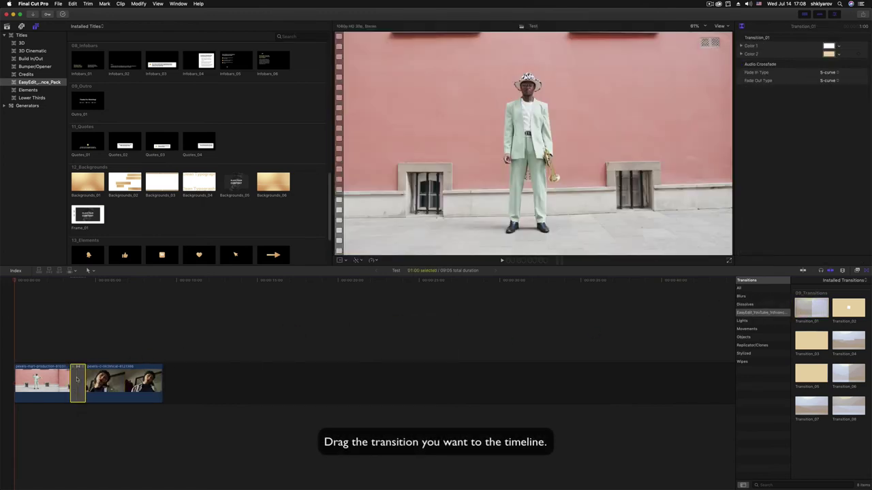
- Re-add Transition_01 at the cut between the two clips and play it back
key("BackSpace")
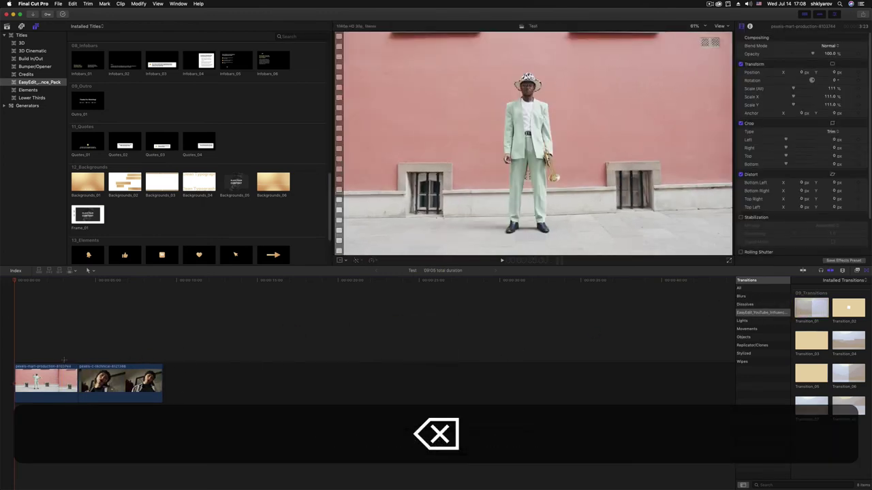
key("Down")
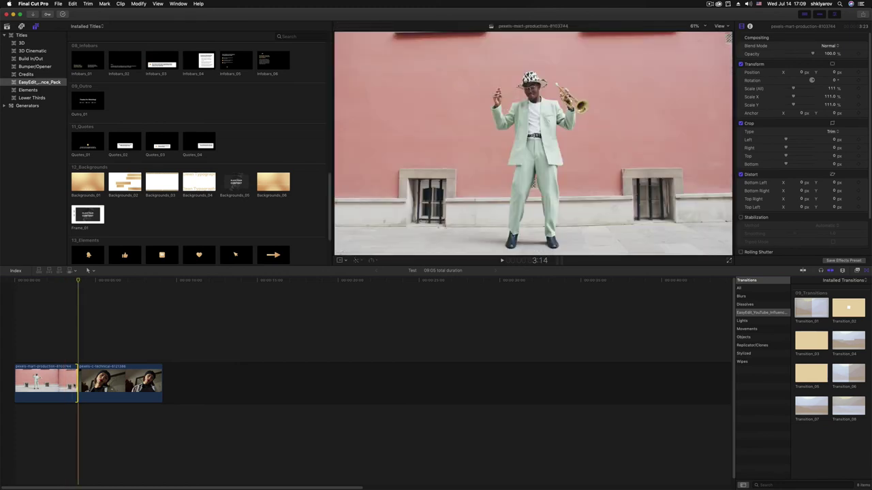
left_click_drag(807, 313, 58, 382)
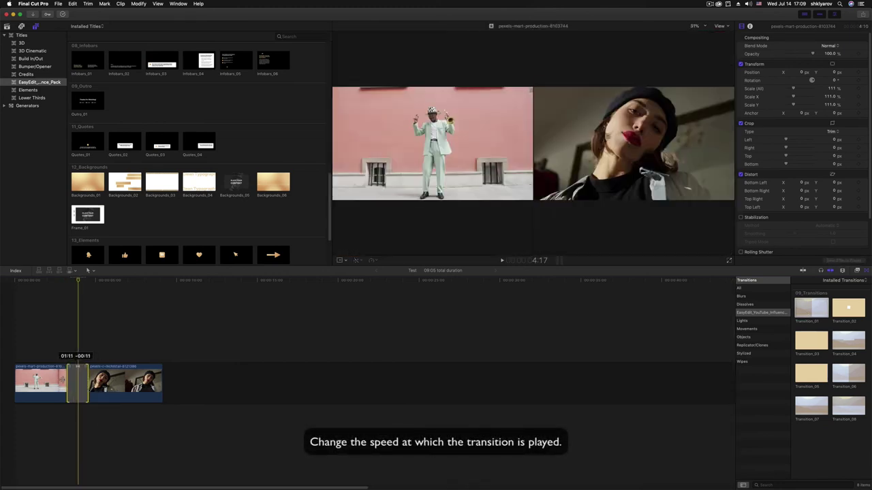
left_click(48, 347)
key("space")
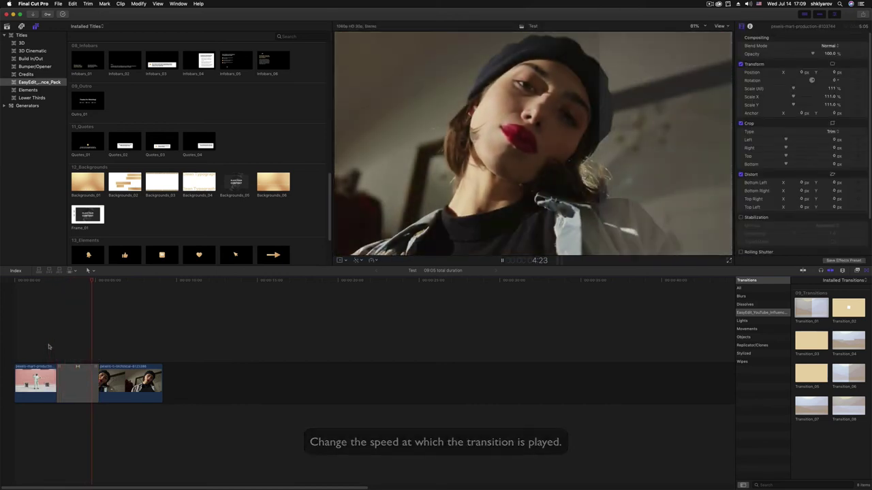
- Replace Transition_01 with Transition_02 on the cut and play it back
key("BackSpace")
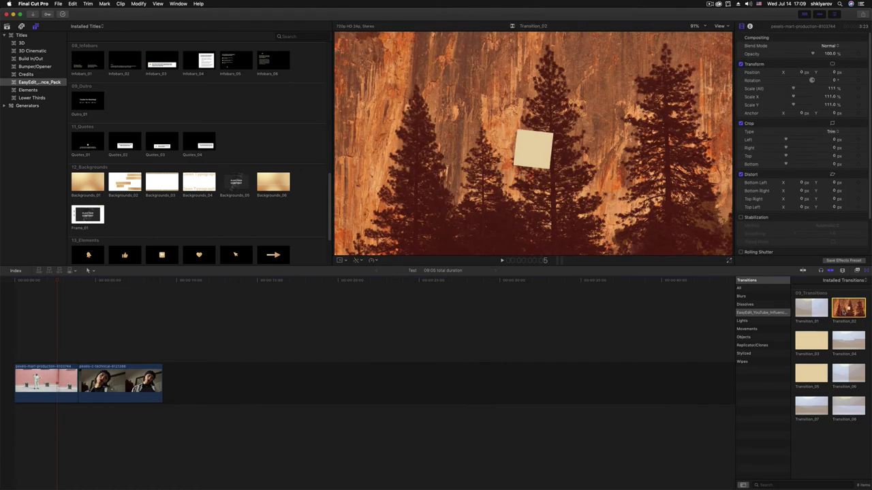
mouse_move(847, 310)
left_mouse_down()
mouse_move(87, 398)
mouse_move(60, 383)
left_mouse_up()
left_click(47, 348)
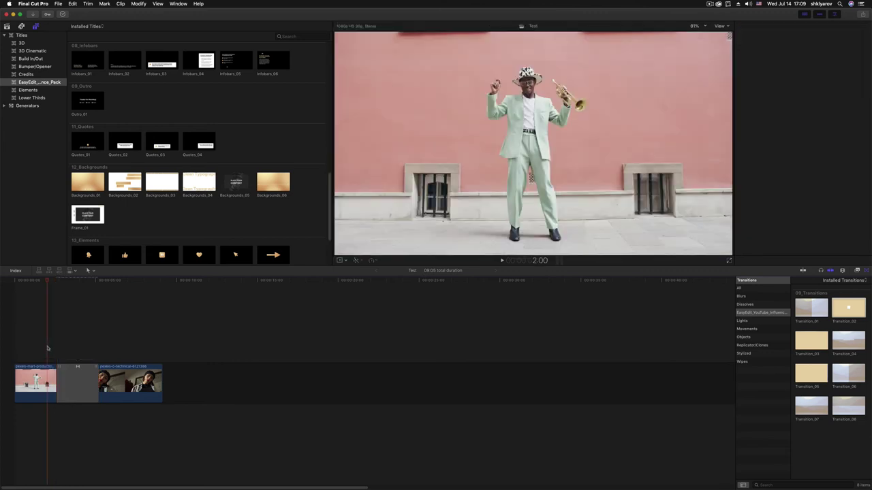
key("space")
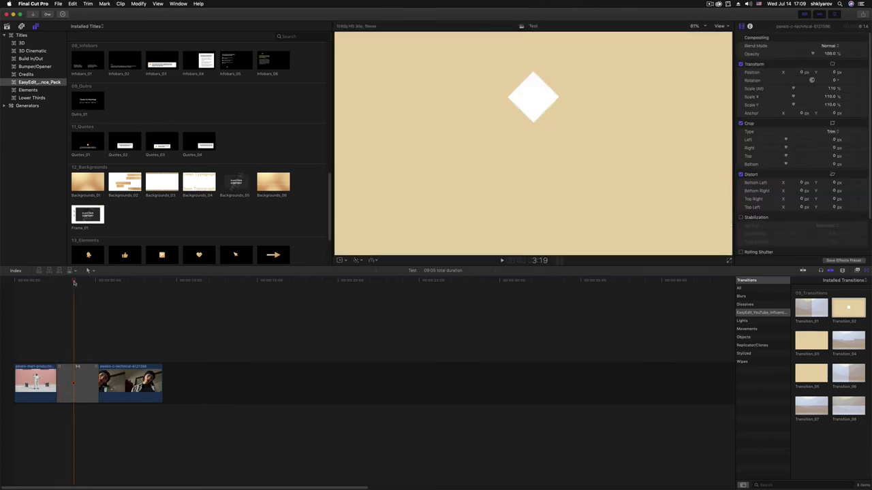
- Make the transition's background colour grey
left_click(77, 383)
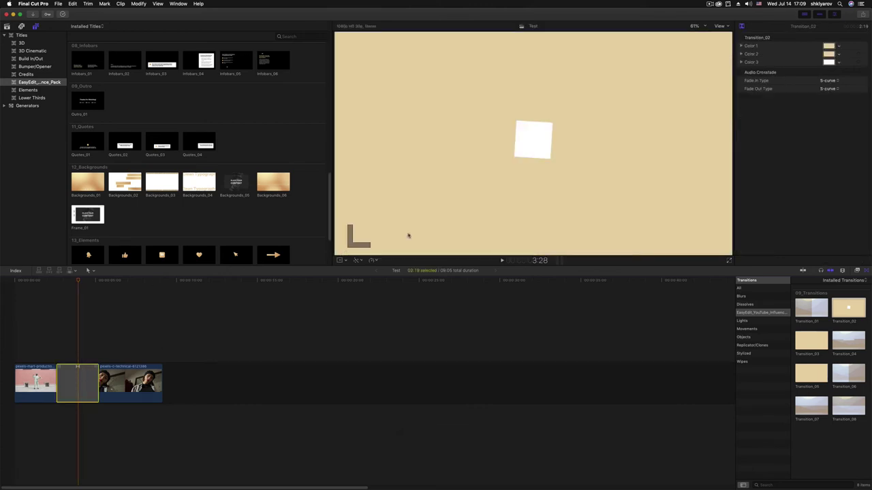
left_click(827, 46)
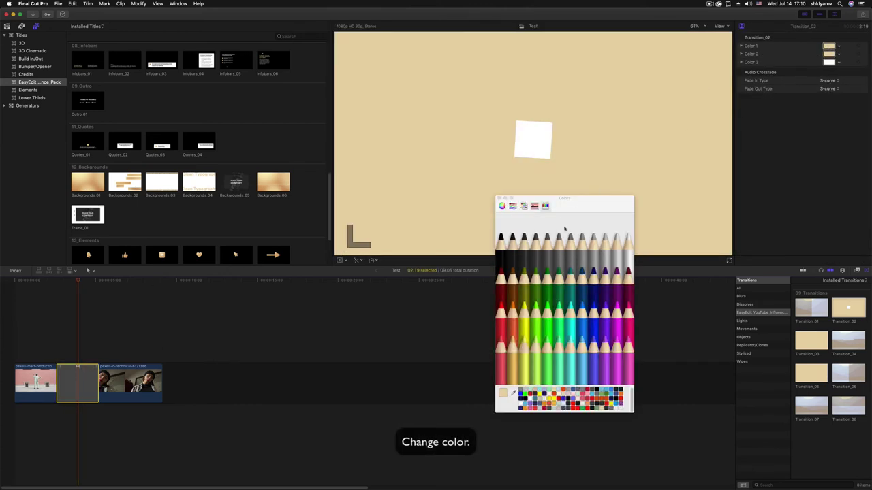
left_click(537, 262)
left_click(591, 317)
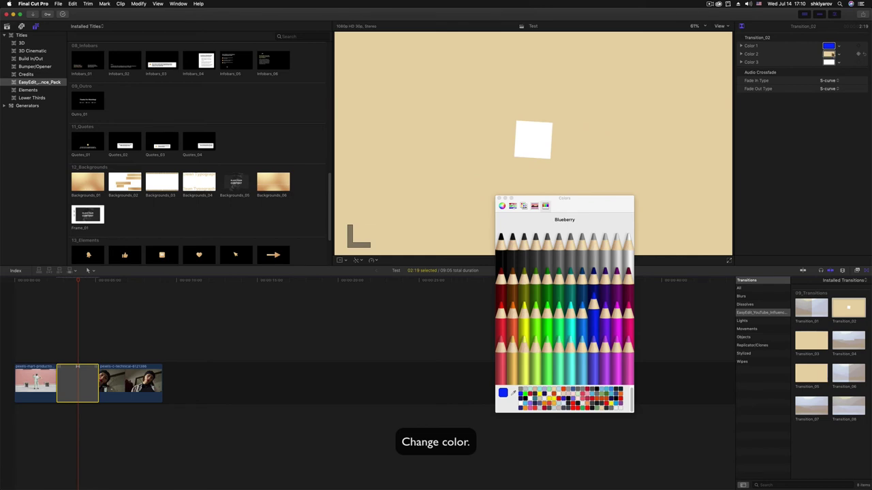
left_click(546, 331)
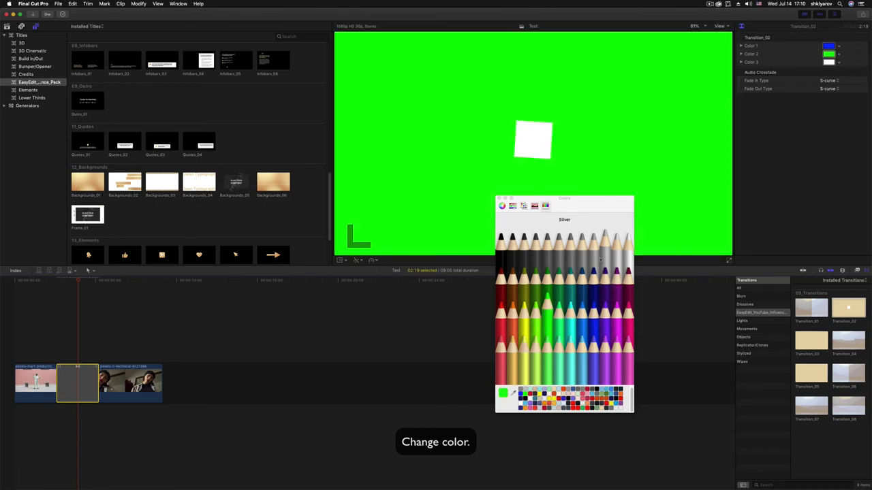
left_click(572, 260)
- Make the transition's square beige and play the recoloured transition
left_click(828, 62)
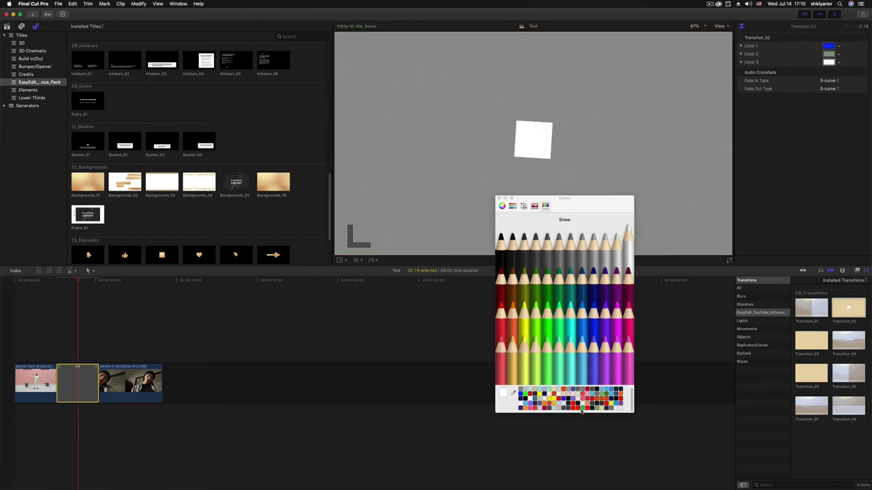
left_click(601, 409)
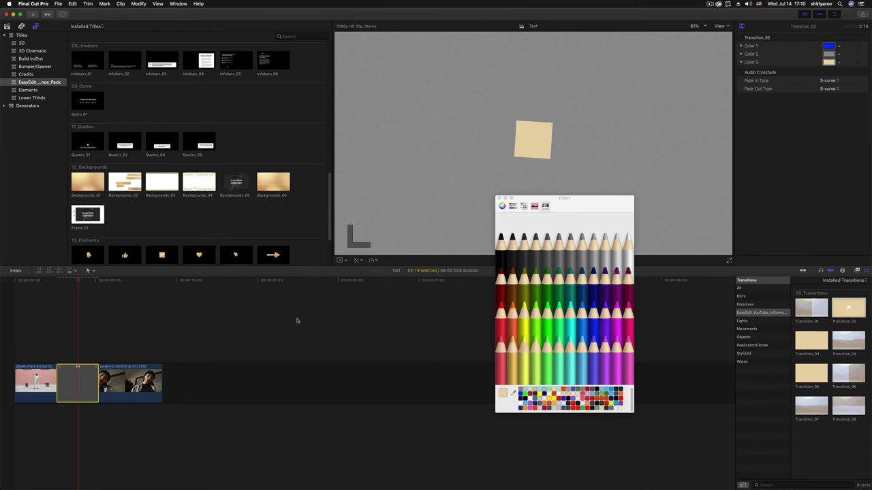
left_click(828, 45)
left_click(498, 198)
left_click(48, 280)
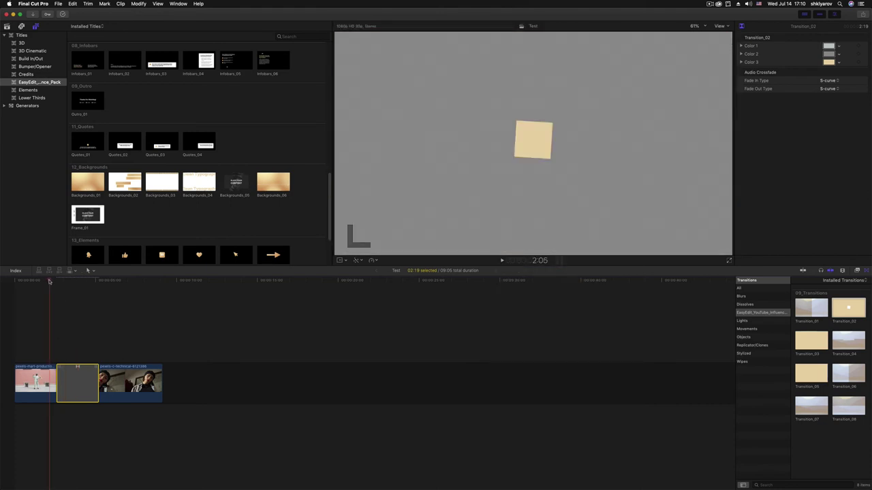
key("space")
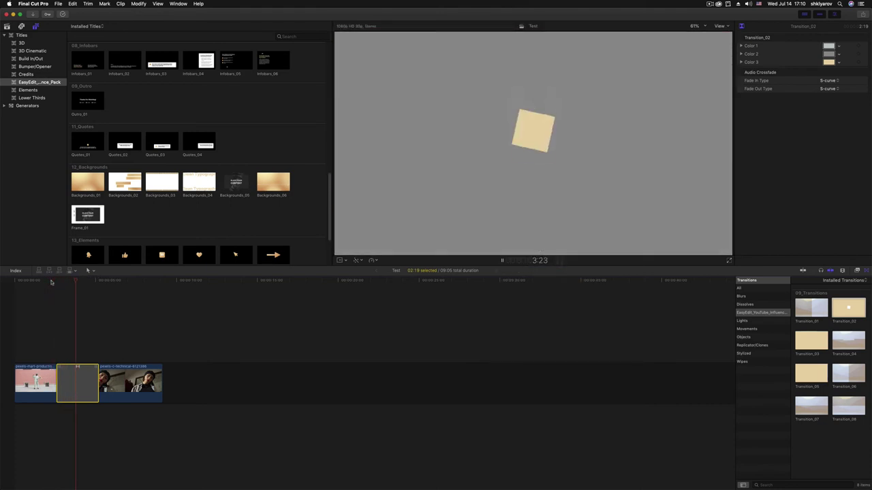
- Stop playback and open the Subscribe_05 title in Motion from its context menu
key("space")
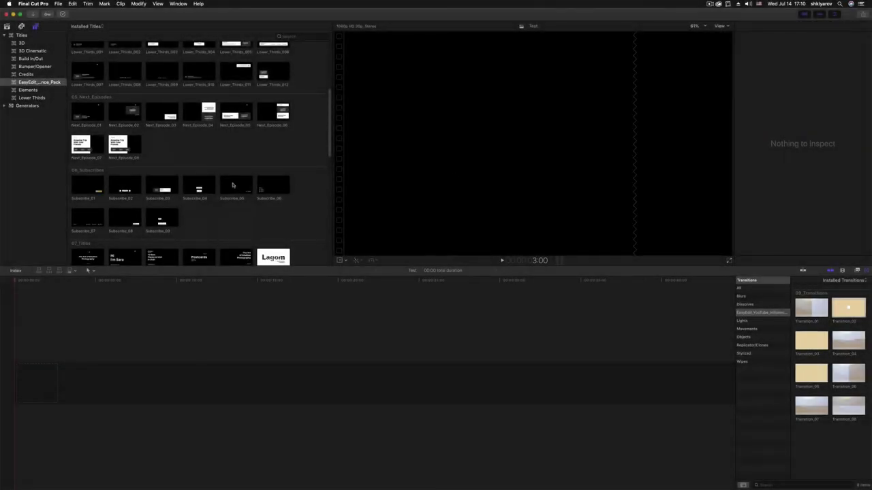
right_click(238, 184)
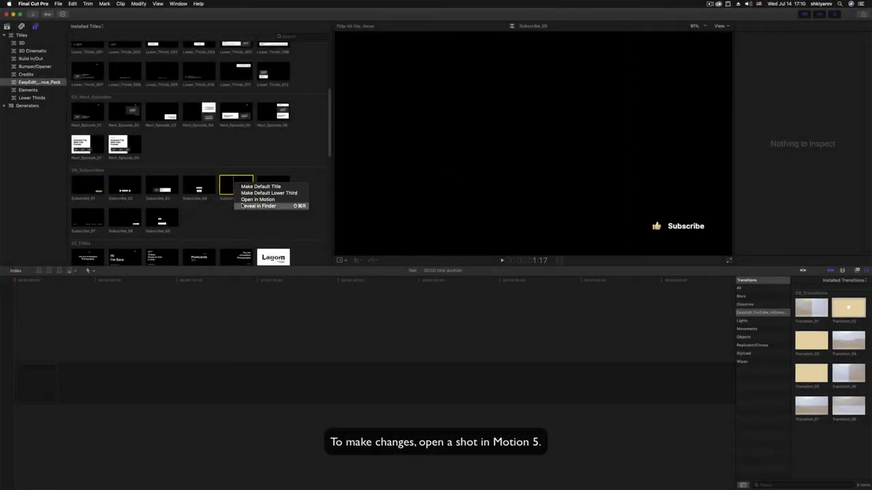
left_click(259, 200)
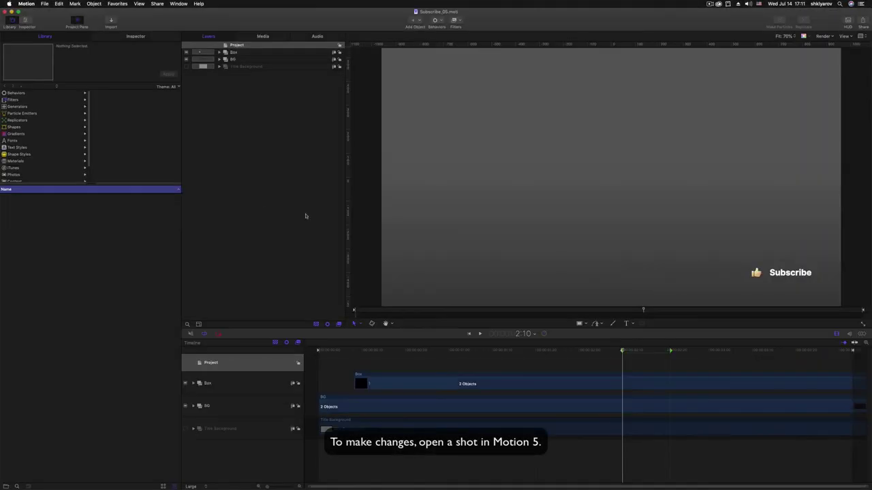
- Scrub the Subscribe animation, drag the build-in marker later, and expand the Box group
left_click(614, 361)
left_click_drag(605, 352, 553, 352)
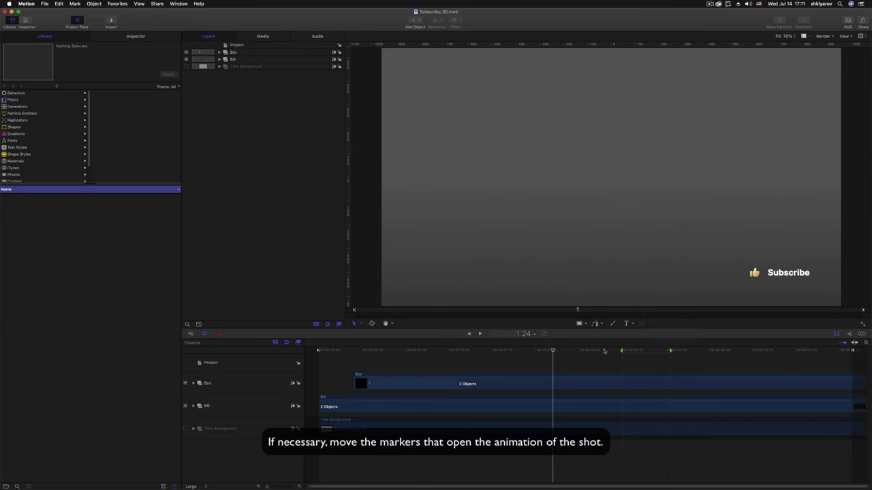
mouse_move(553, 352)
left_mouse_down()
mouse_move(461, 355)
mouse_move(587, 352)
left_mouse_up()
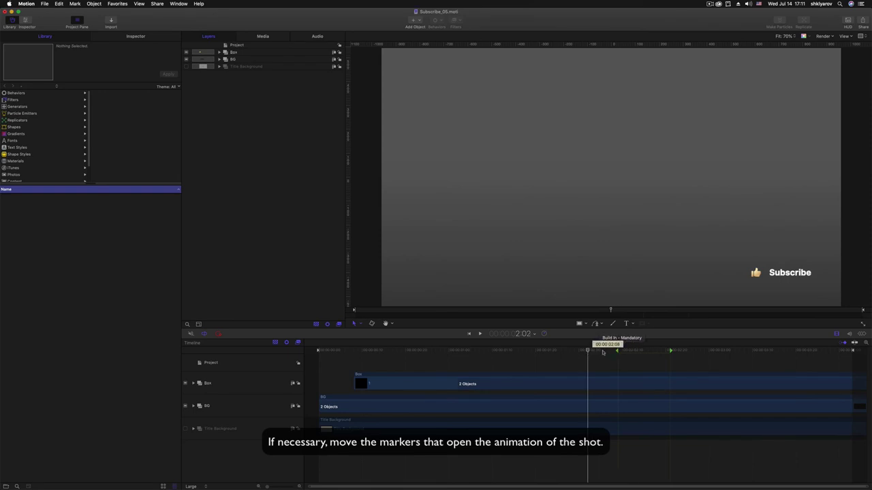
mouse_move(673, 350)
left_mouse_down()
mouse_move(707, 353)
mouse_move(584, 353)
left_mouse_up()
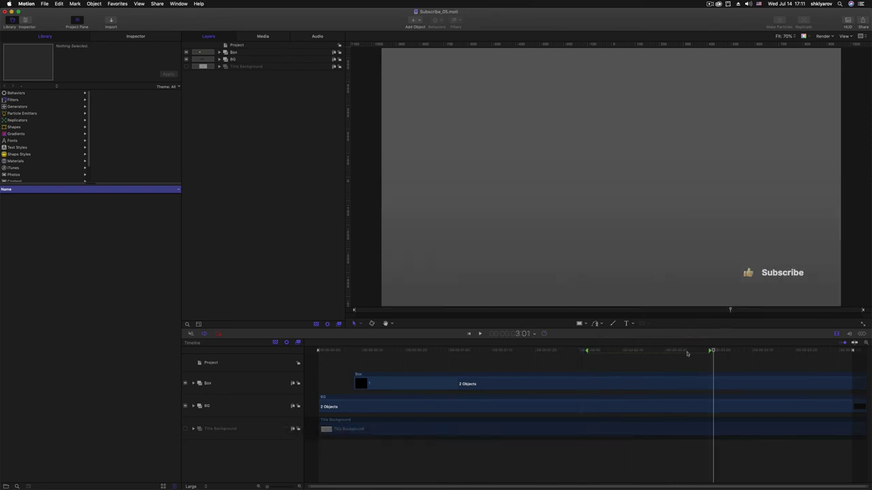
left_click(193, 383)
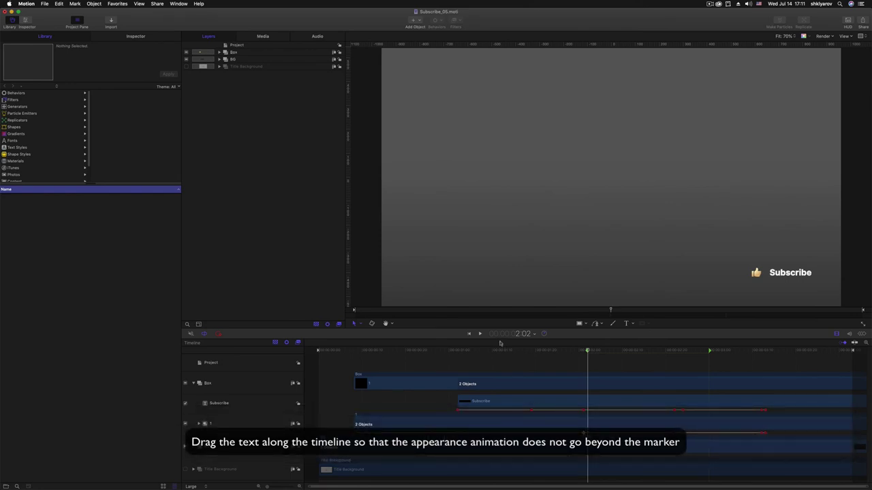
- Drag the Subscribe and 1 layers' exit keyframes later, then scrub to preview the retimed animation
mouse_move(462, 352)
left_mouse_down()
mouse_move(522, 351)
mouse_move(589, 368)
left_mouse_up()
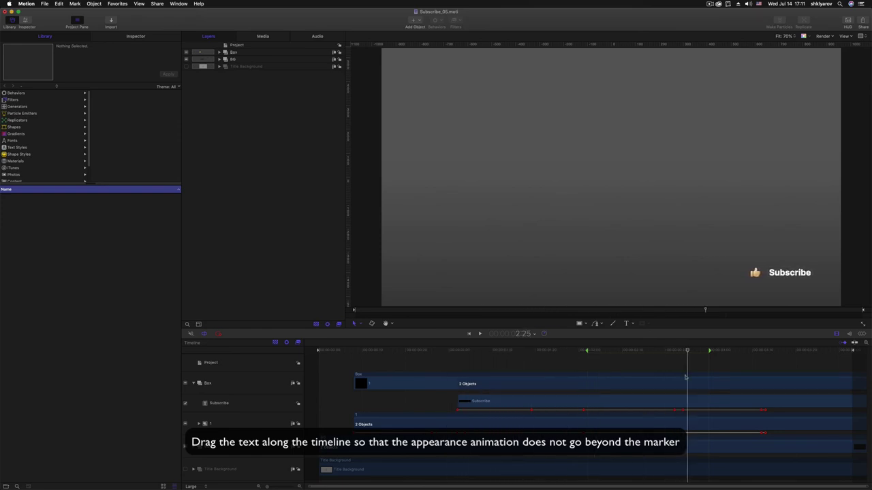
left_click_drag(663, 376, 674, 376)
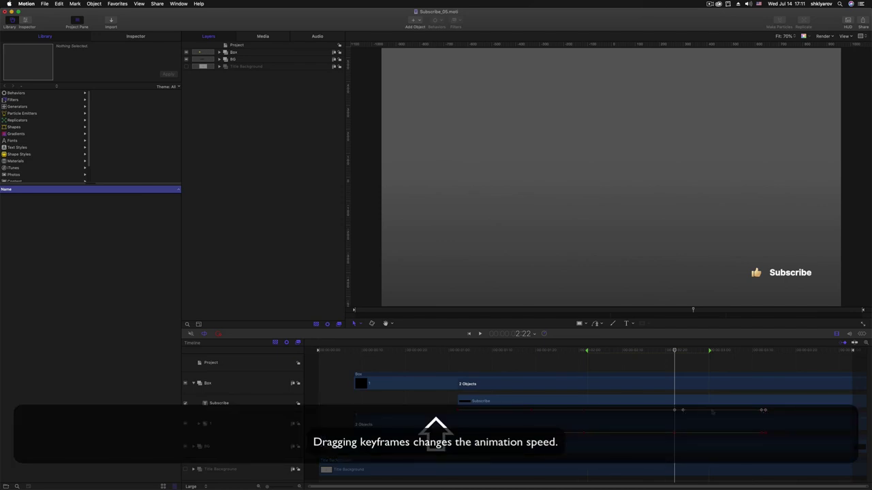
left_click_drag(674, 410, 710, 412)
left_click_drag(687, 433, 713, 434)
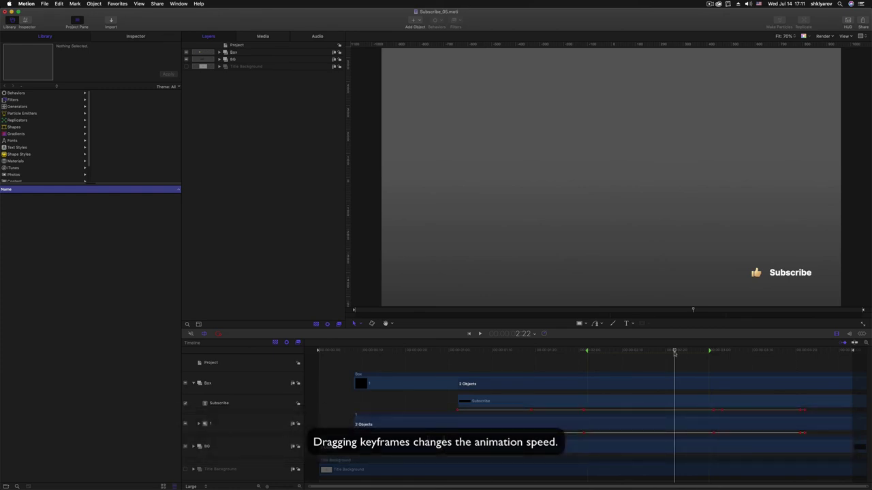
mouse_move(675, 353)
left_mouse_down()
mouse_move(714, 354)
mouse_move(544, 370)
mouse_move(604, 372)
left_mouse_up()
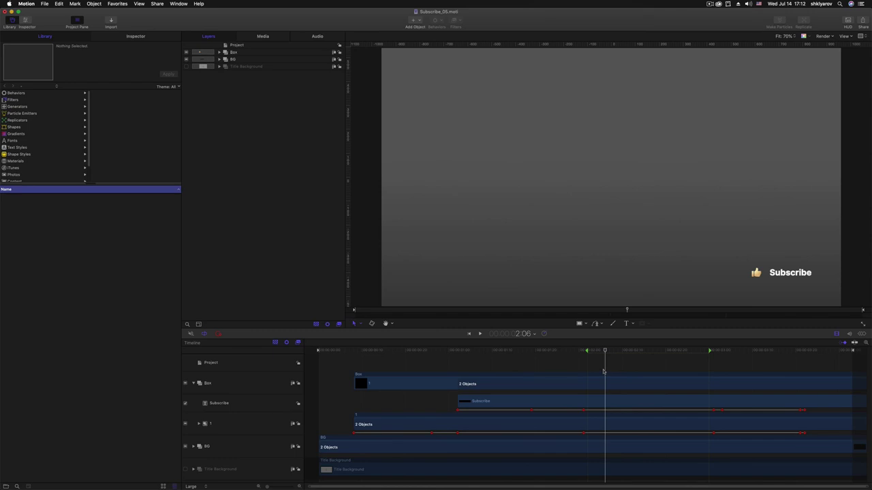
- Publish the Subscribe text layer's Font, Size and Alignment parameters, then view them under Project
left_click(253, 365)
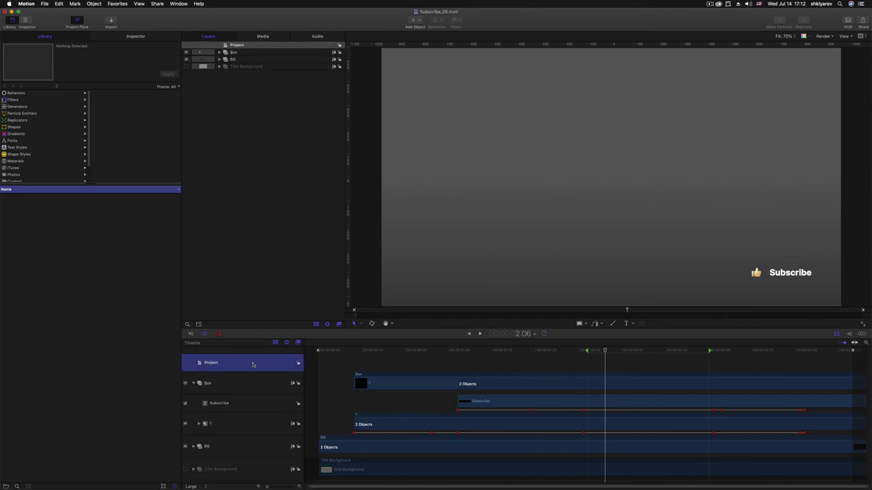
left_click(230, 403)
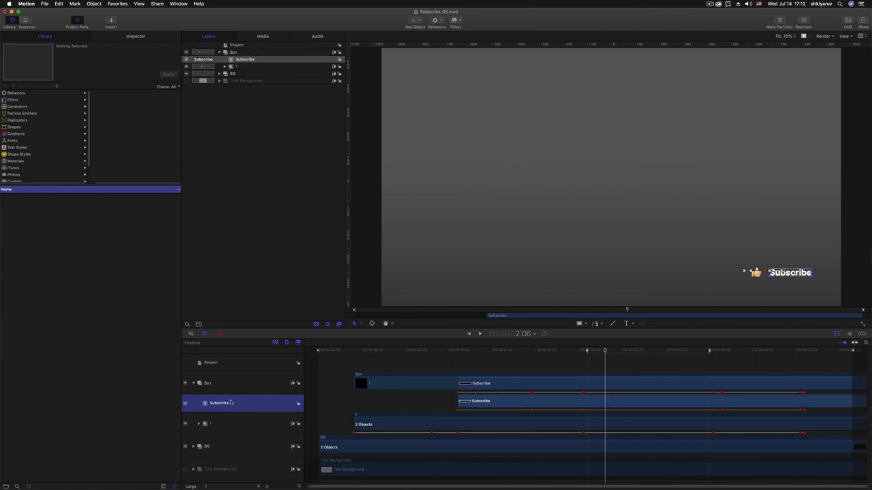
left_click(26, 19)
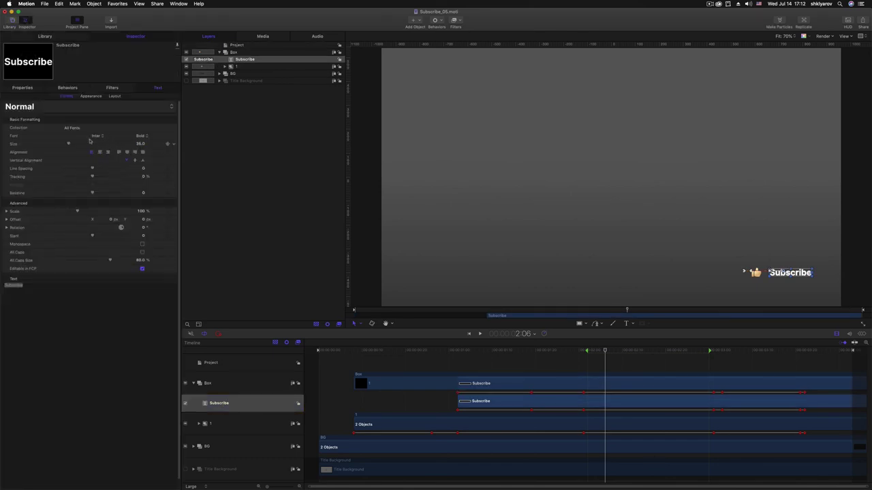
left_click(174, 143)
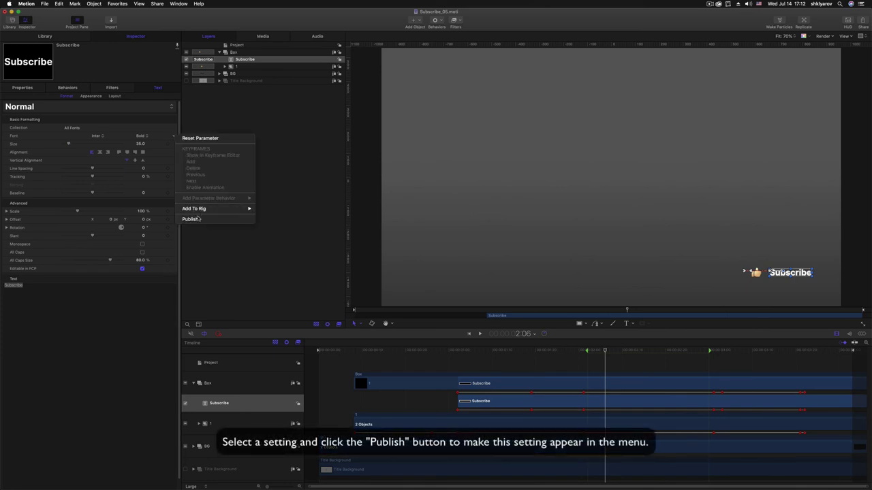
left_click(207, 221)
left_click(174, 144)
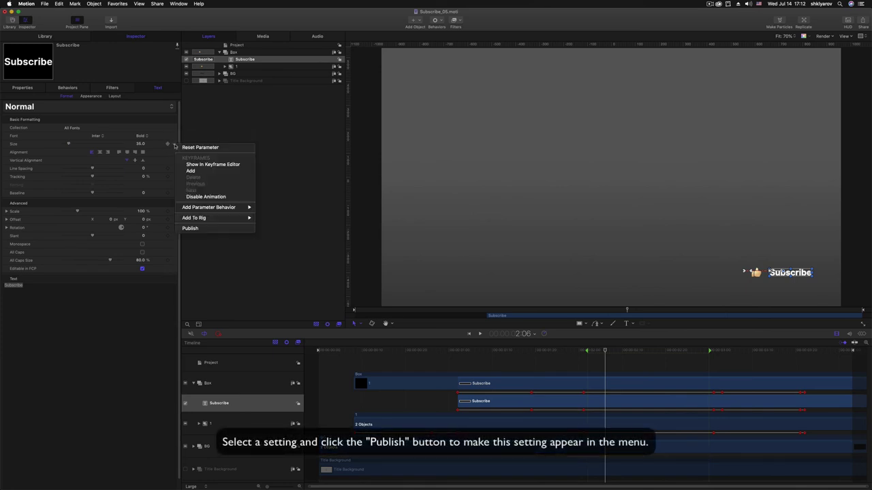
left_click(194, 227)
left_click(174, 153)
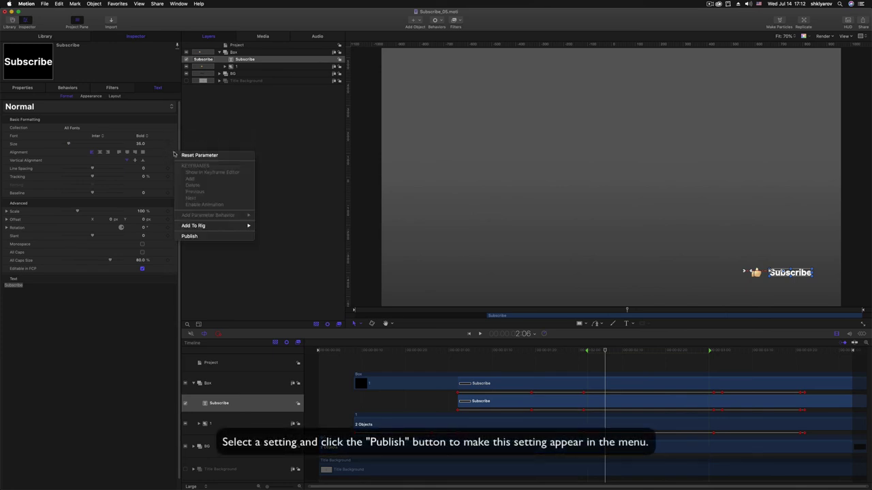
left_click(189, 235)
left_click(236, 45)
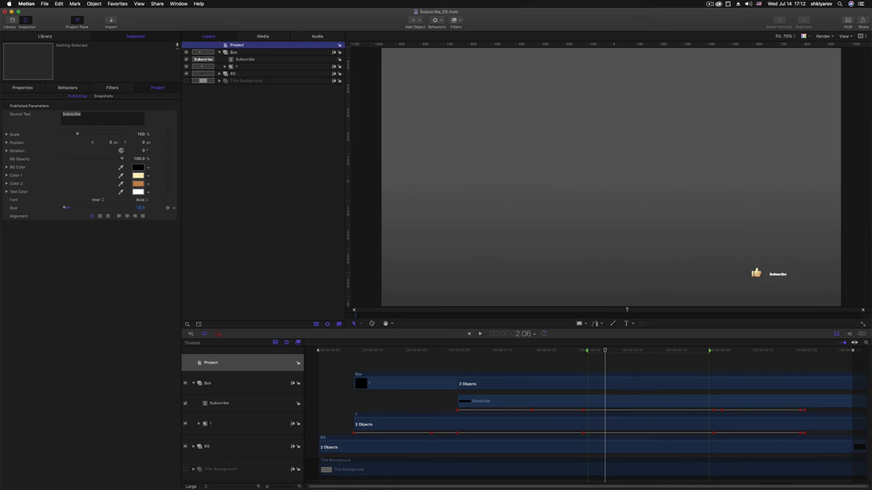
- Keep Inter as the Subscribe title's font and left-align the text beside the thumb
left_click(100, 200)
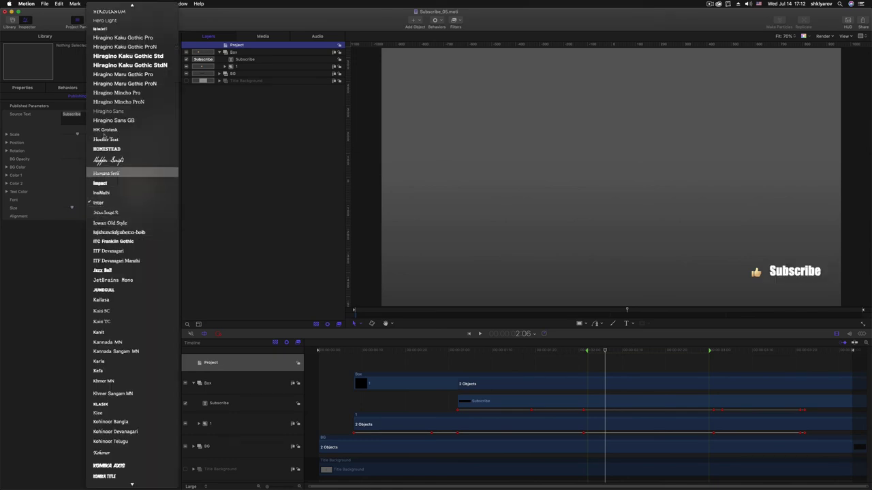
left_click(107, 202)
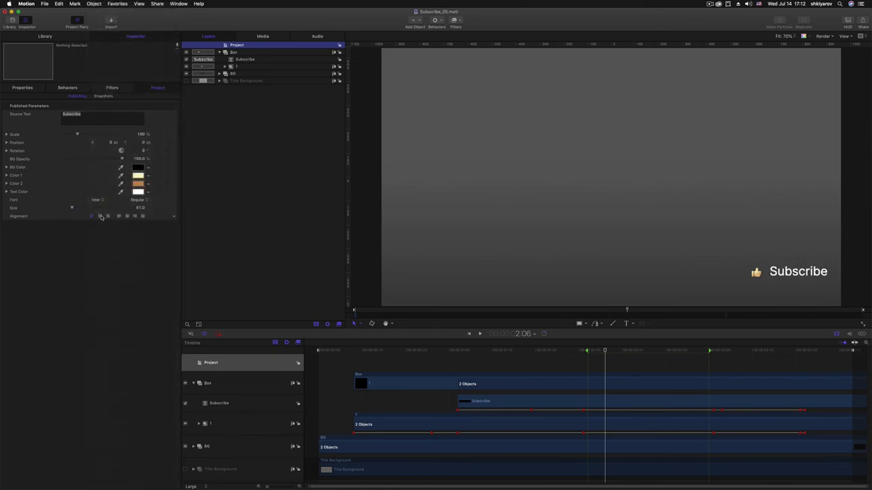
left_click(101, 217)
left_click(91, 217)
left_click(100, 217)
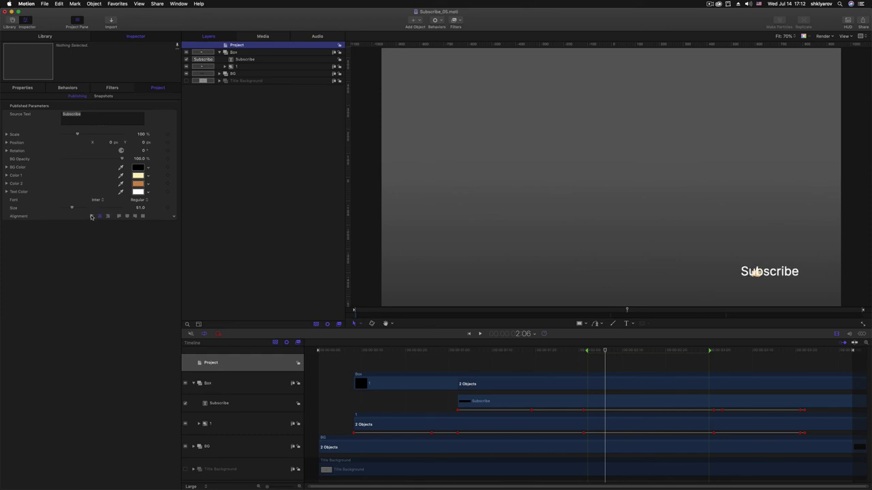
left_click(91, 217)
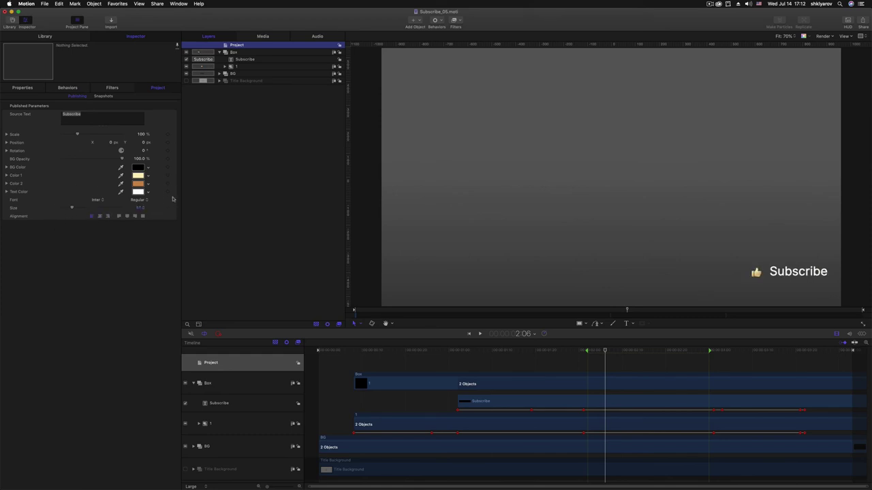
- Reorder the published rows so Font sits under Source Text and Alignment under Size
left_click(21, 203)
key("shift")
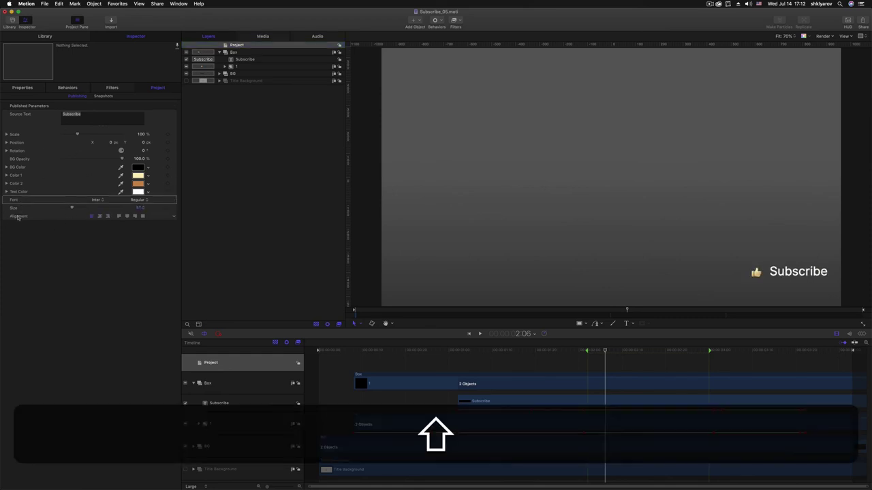
left_click_drag(20, 200, 12, 147)
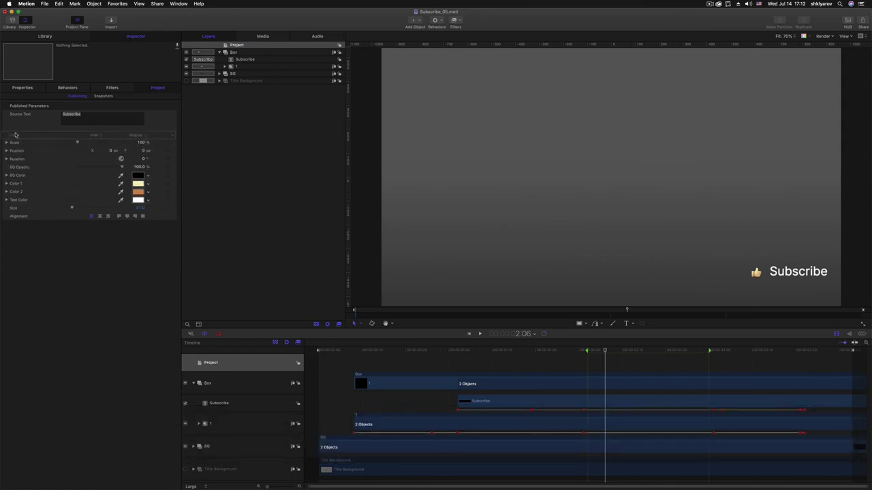
left_click_drag(16, 207, 15, 145)
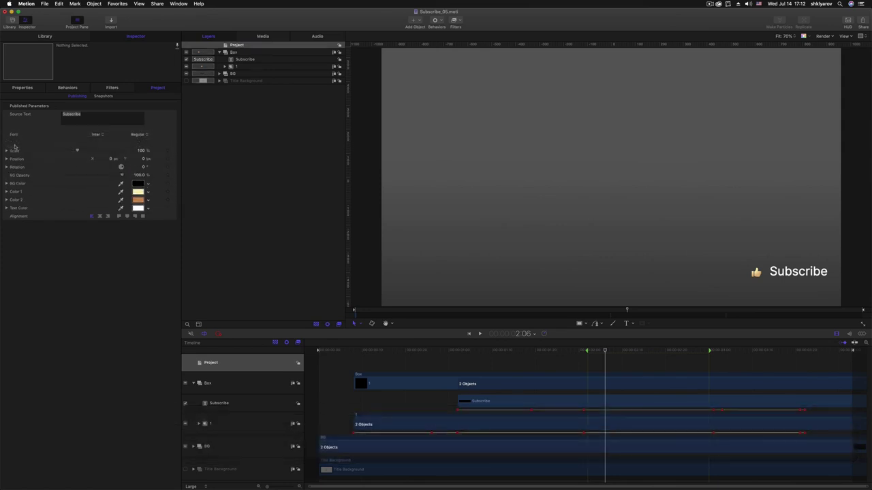
left_click_drag(20, 218, 15, 151)
key("shift")
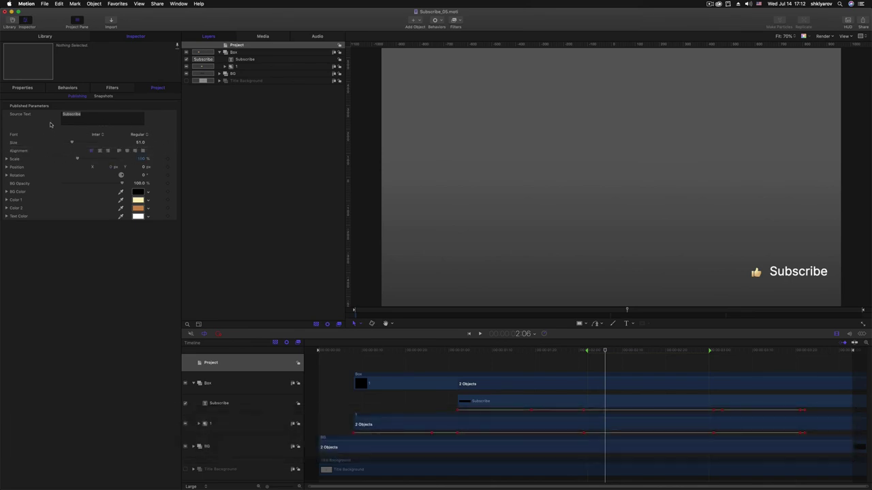
- Unpublish the Font, Size and Alignment parameters from the project's published list
left_click(174, 136)
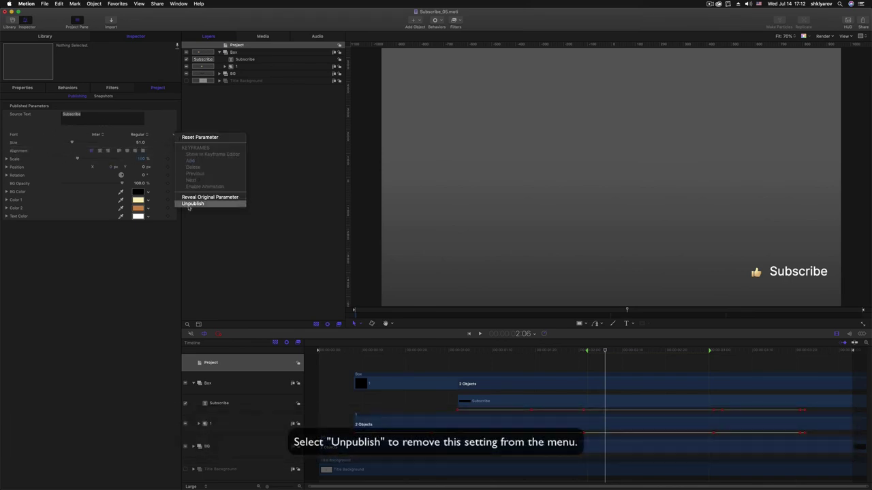
left_click(193, 205)
left_click(173, 135)
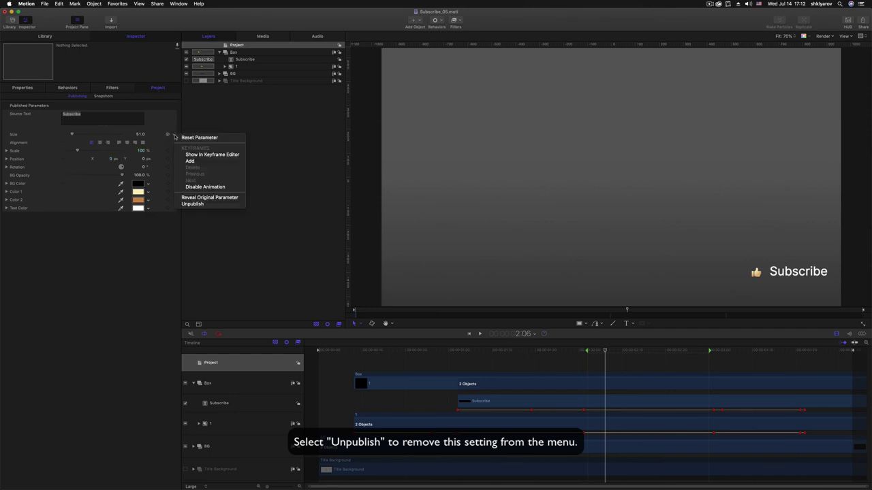
left_click(201, 205)
left_click(173, 136)
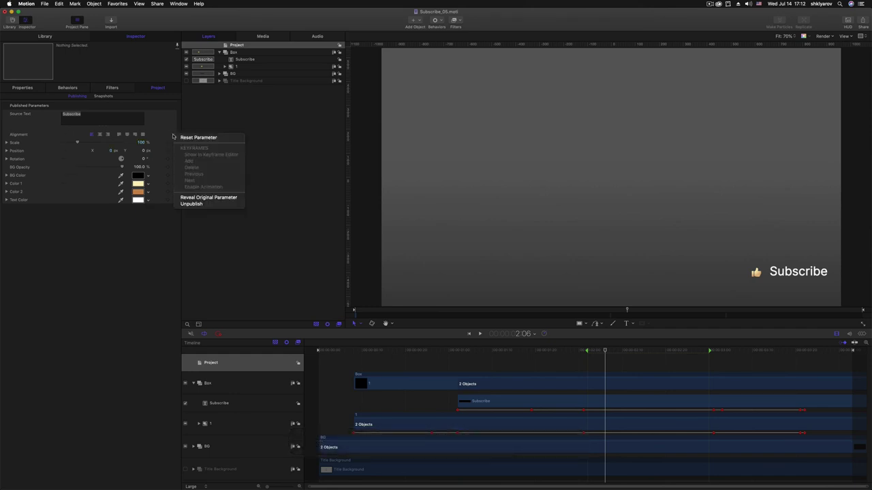
left_click(188, 204)
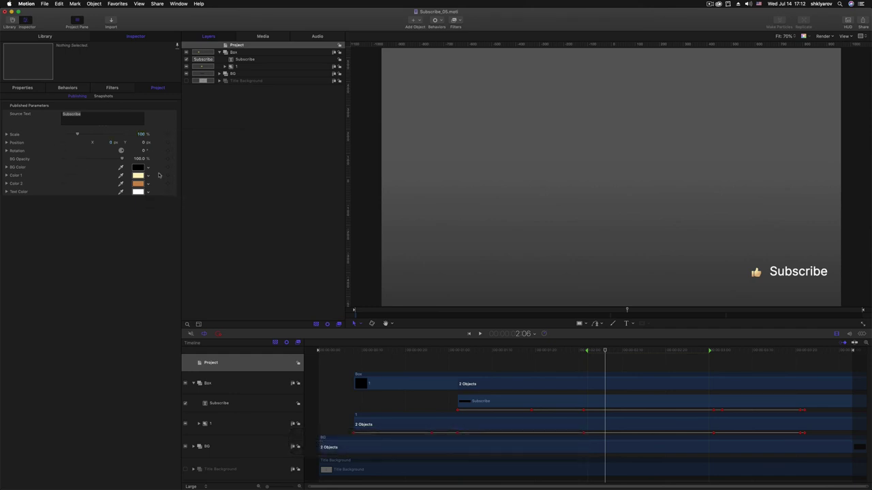
- Open Motion's File menu to save the Subscribe_05 title project
left_click(44, 4)
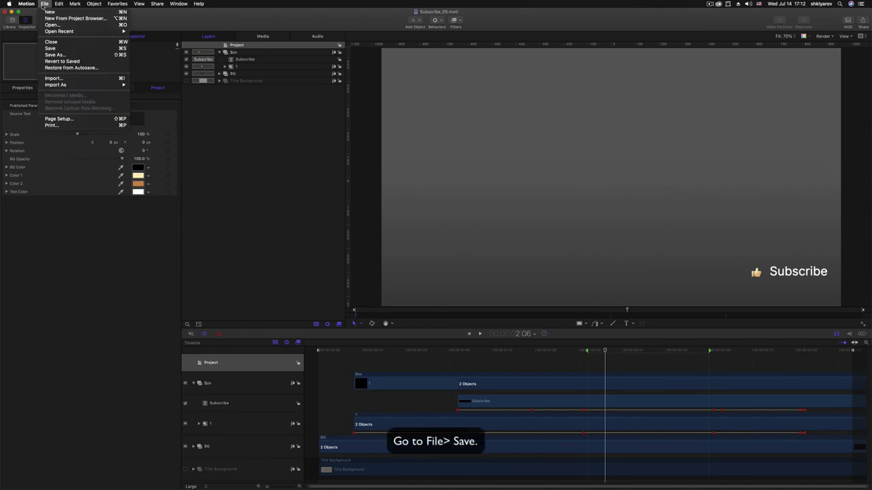